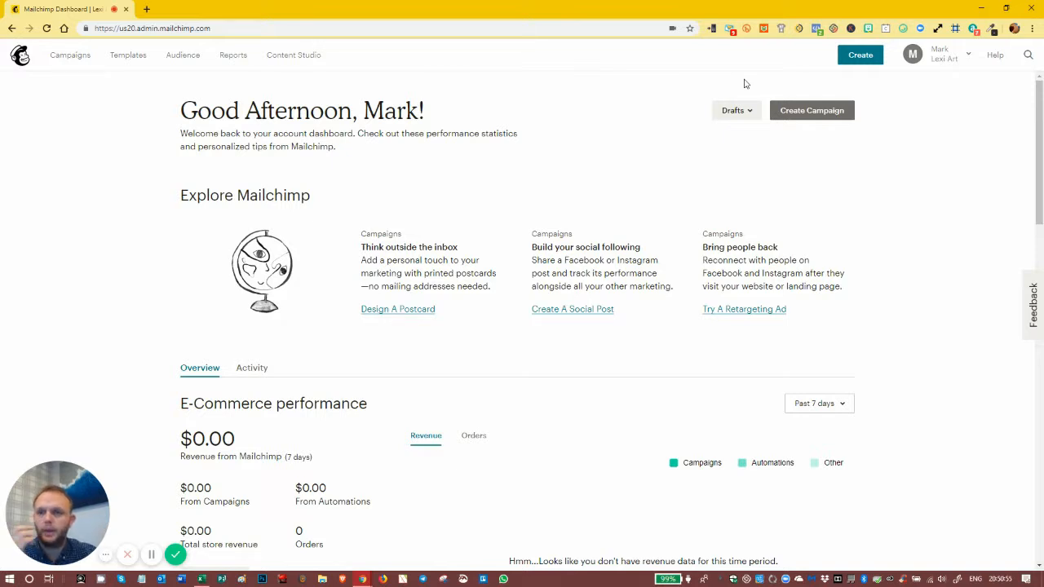
Step: Open the Lexi Art audience's signup form builder in a separate browser tab, leaving the dashboard open
{"action": "middle_click", "coordinate": [179, 62]}
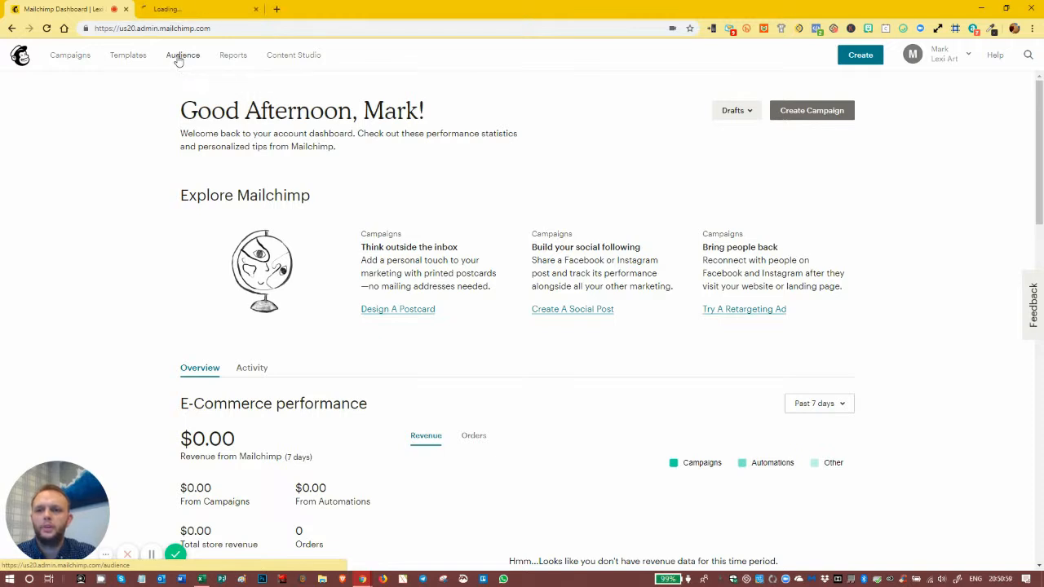
{"action": "left_click", "coordinate": [176, 9]}
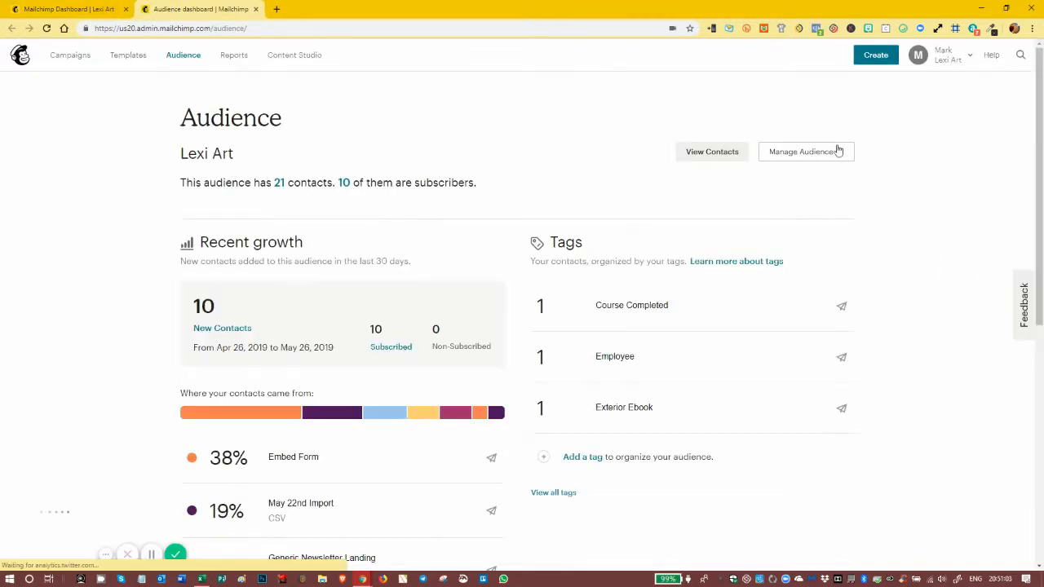
{"action": "left_click", "coordinate": [838, 151]}
{"action": "left_click", "coordinate": [794, 232]}
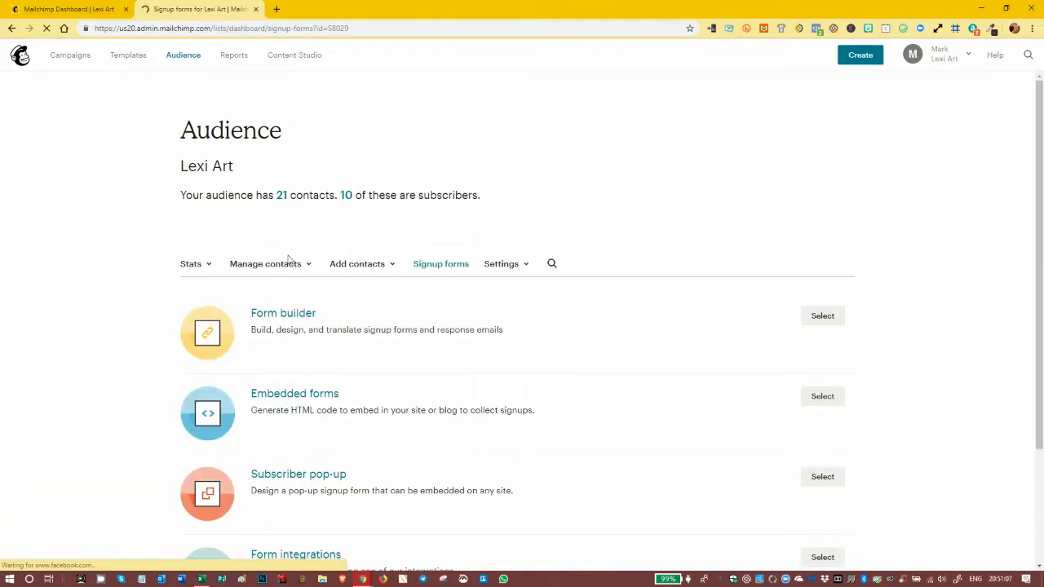
{"action": "left_click", "coordinate": [282, 315]}
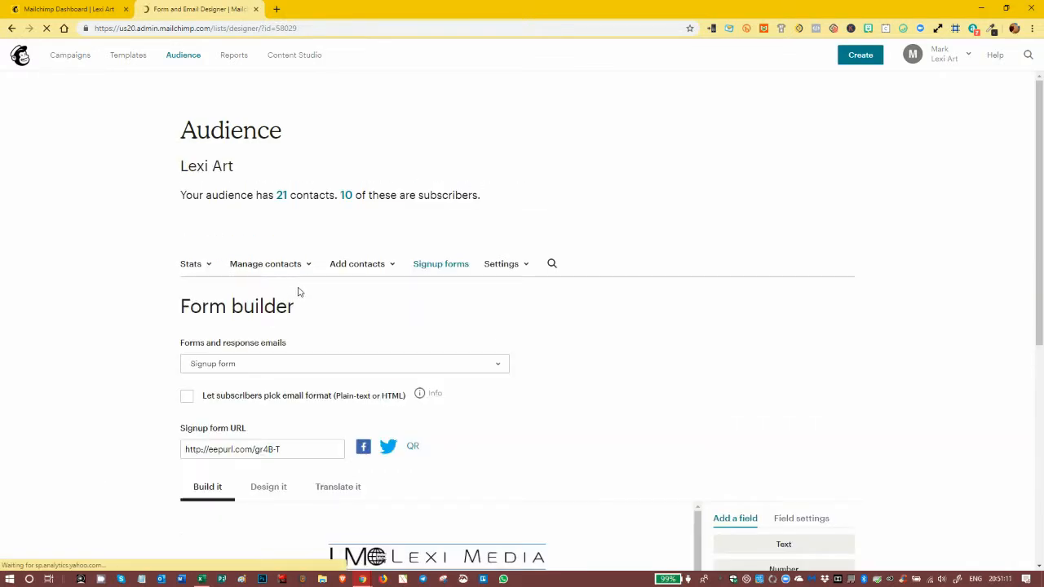
Step: Switch the form builder to the final welcome email and review its header fields and message layout
{"action": "left_click", "coordinate": [291, 368]}
{"action": "scroll", "coordinate": [286, 424], "scroll_direction": "down", "scroll_amount": 2}
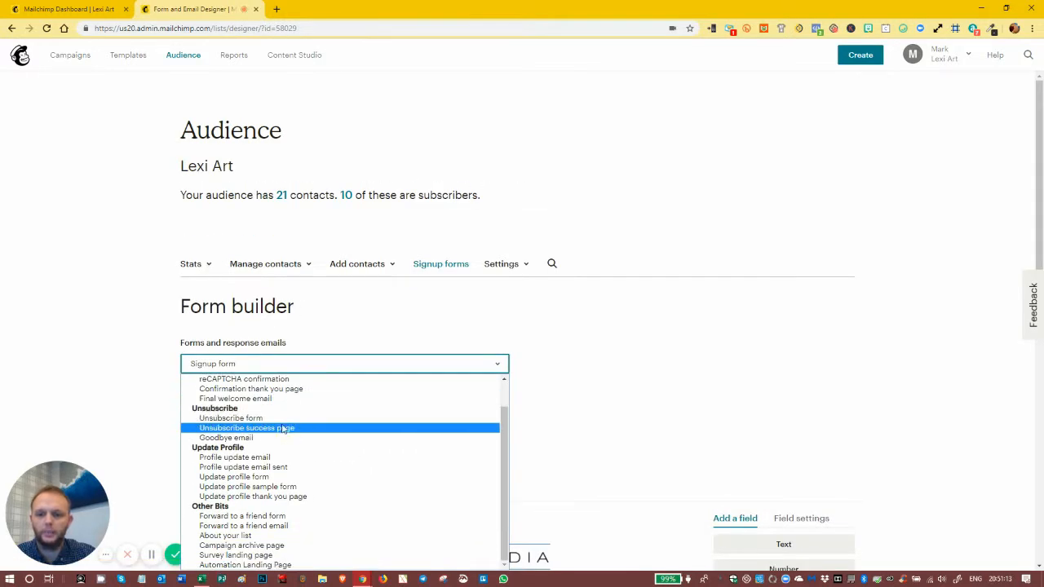
{"action": "left_click", "coordinate": [275, 399]}
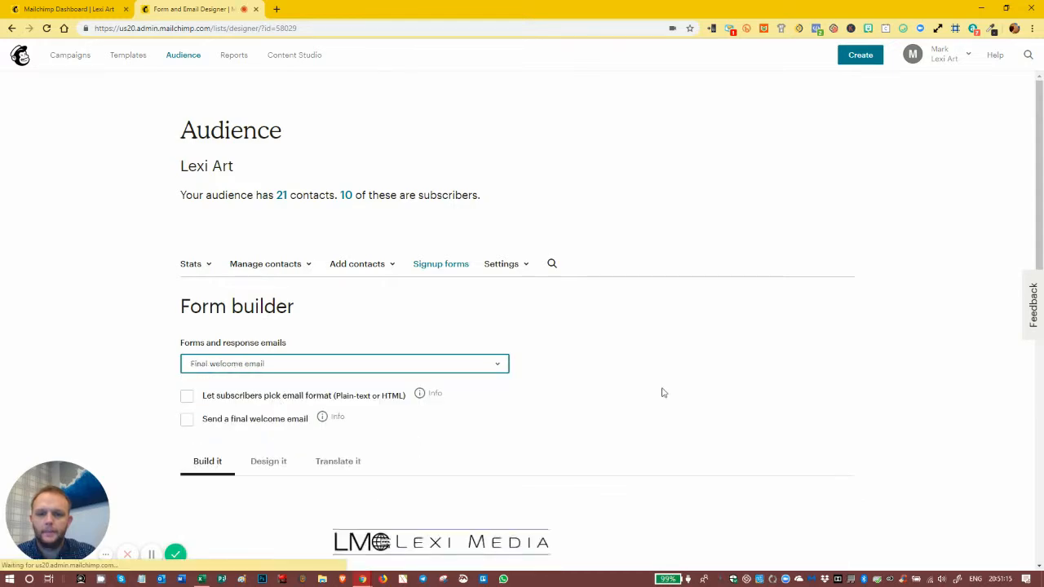
{"action": "scroll", "coordinate": [662, 393], "scroll_direction": "down", "scroll_amount": 6}
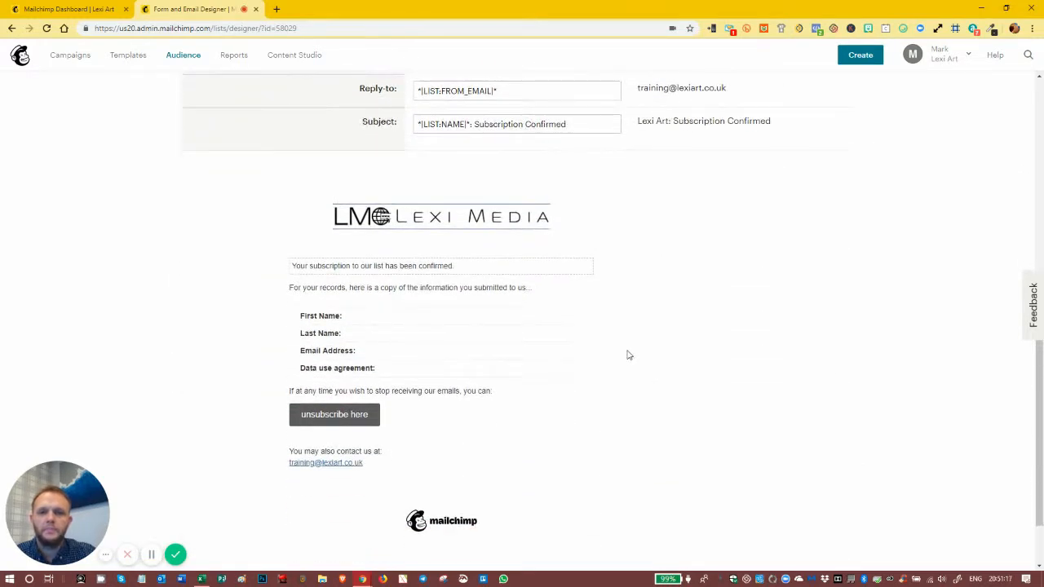
{"action": "scroll", "coordinate": [628, 355], "scroll_direction": "up", "scroll_amount": 1}
{"action": "scroll", "coordinate": [644, 334], "scroll_direction": "down", "scroll_amount": 2}
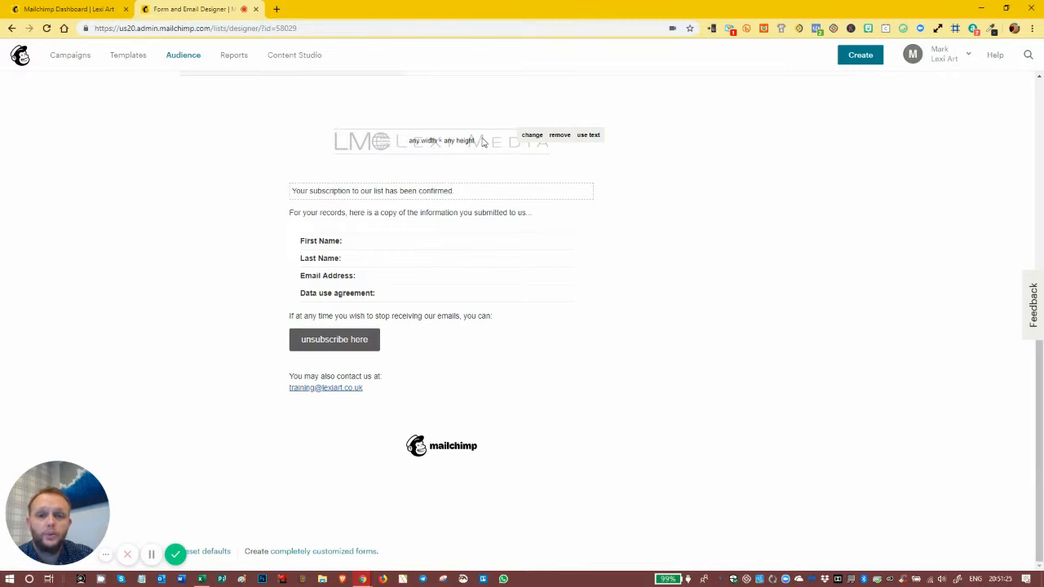
Step: Inspect the content editor for the final welcome email's subscription confirmation text, closing it without making changes
{"action": "left_click", "coordinate": [468, 197]}
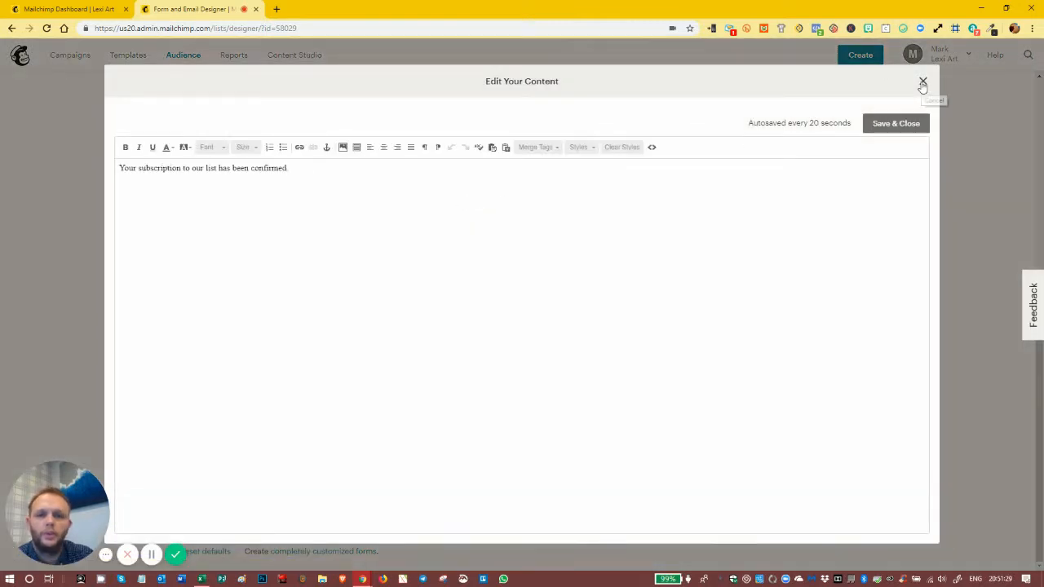
{"action": "left_click", "coordinate": [923, 81]}
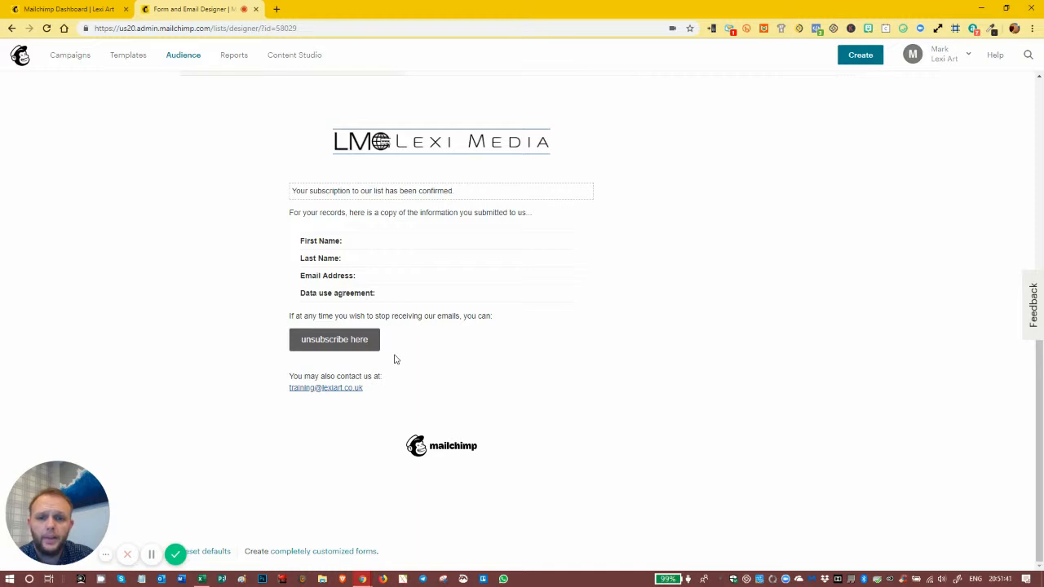
{"action": "left_click", "coordinate": [493, 197]}
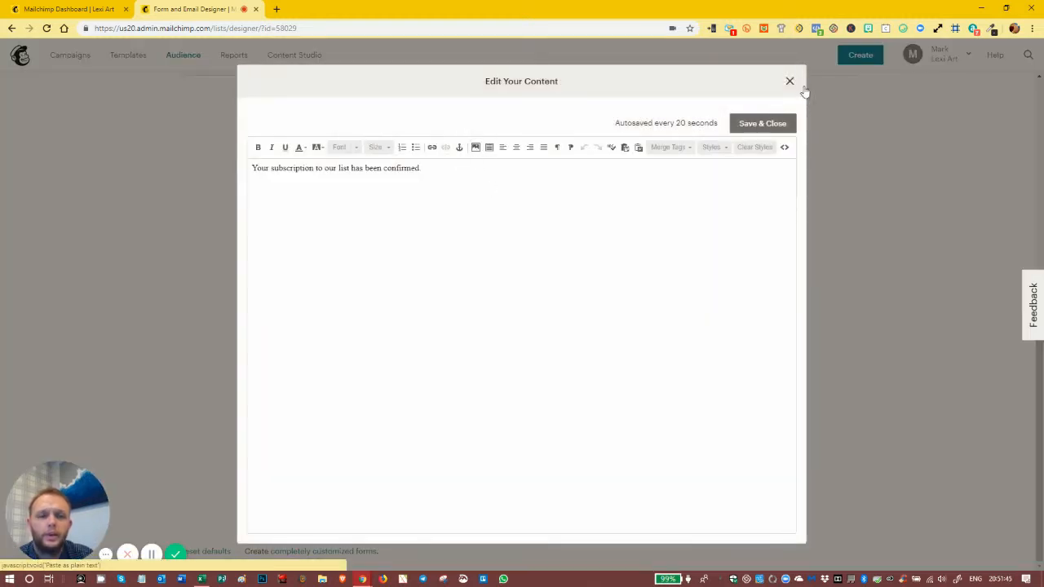
{"action": "left_click", "coordinate": [788, 82]}
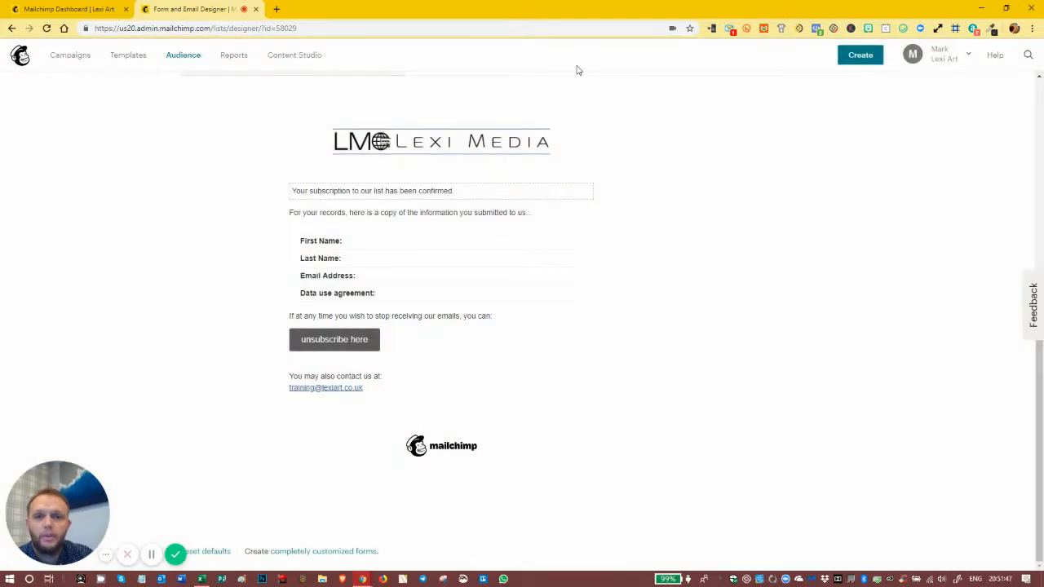
Step: Return to the dashboard and create an automated single welcome email for new subscribers, named "Single welcome email", for the Lexi Art audience
{"action": "left_click", "coordinate": [54, 10]}
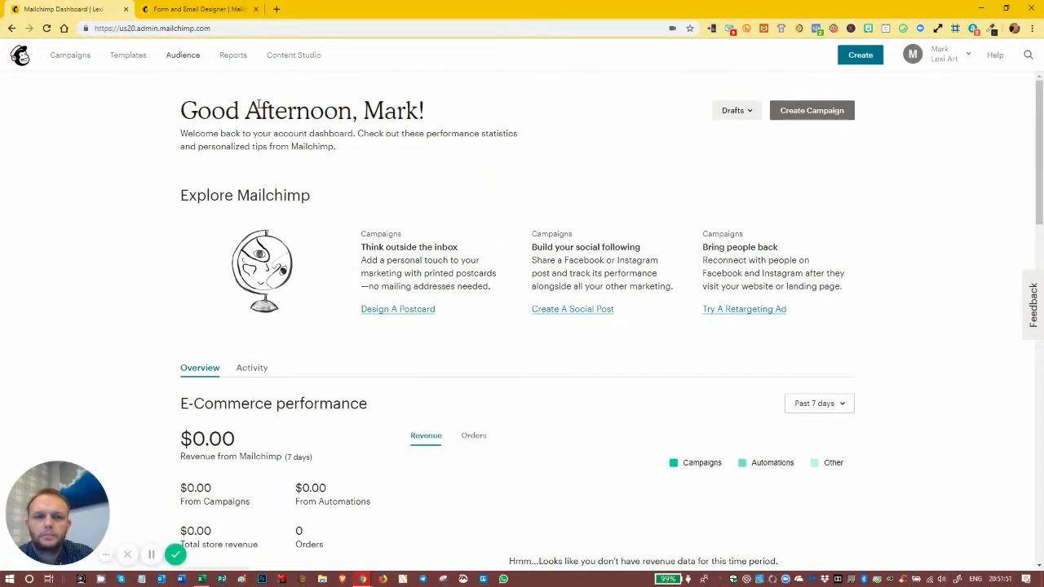
{"action": "left_click", "coordinate": [859, 56]}
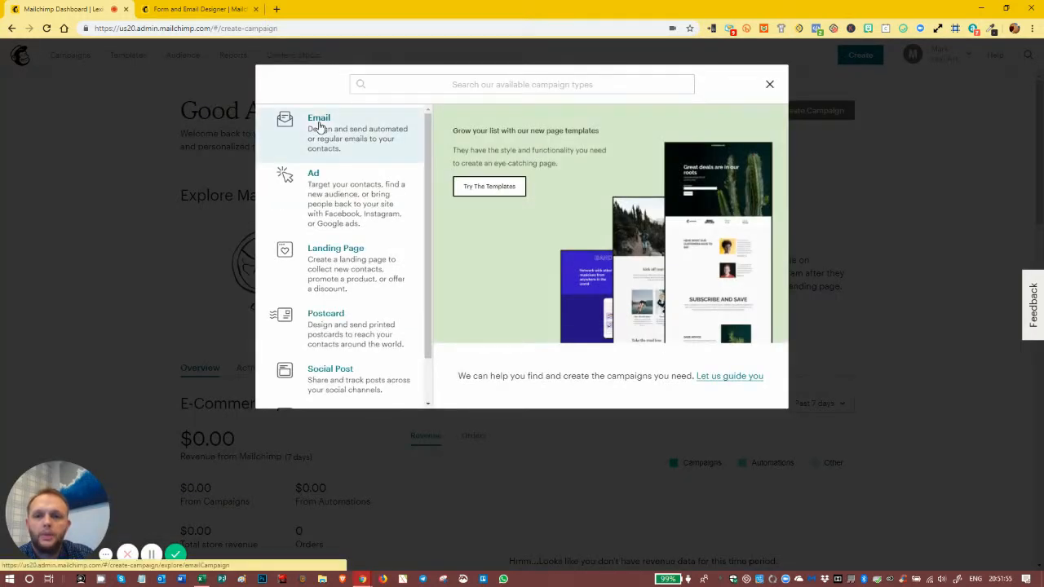
{"action": "left_click", "coordinate": [319, 128]}
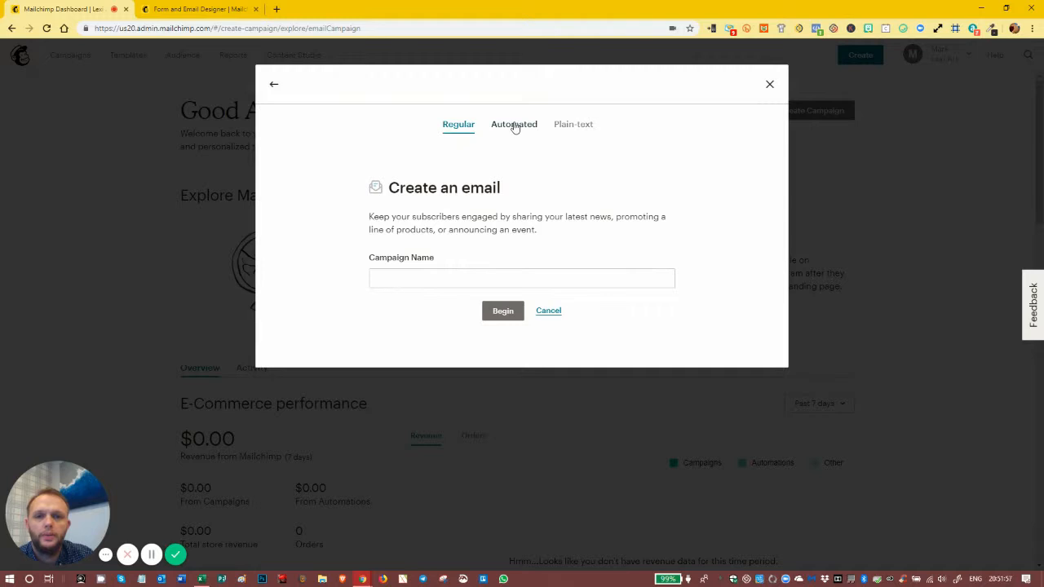
{"action": "left_click", "coordinate": [514, 125]}
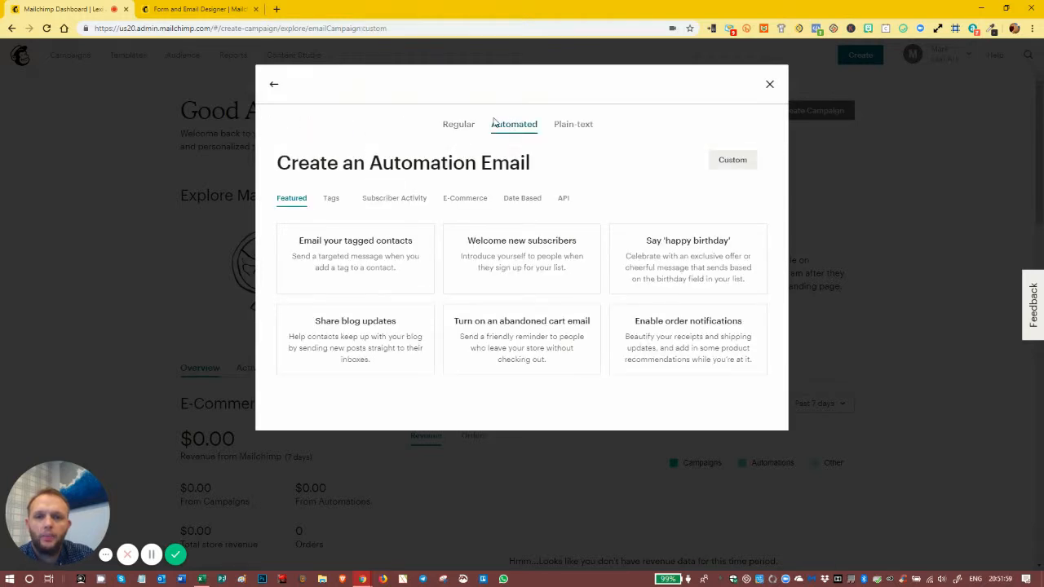
{"action": "left_click", "coordinate": [526, 259]}
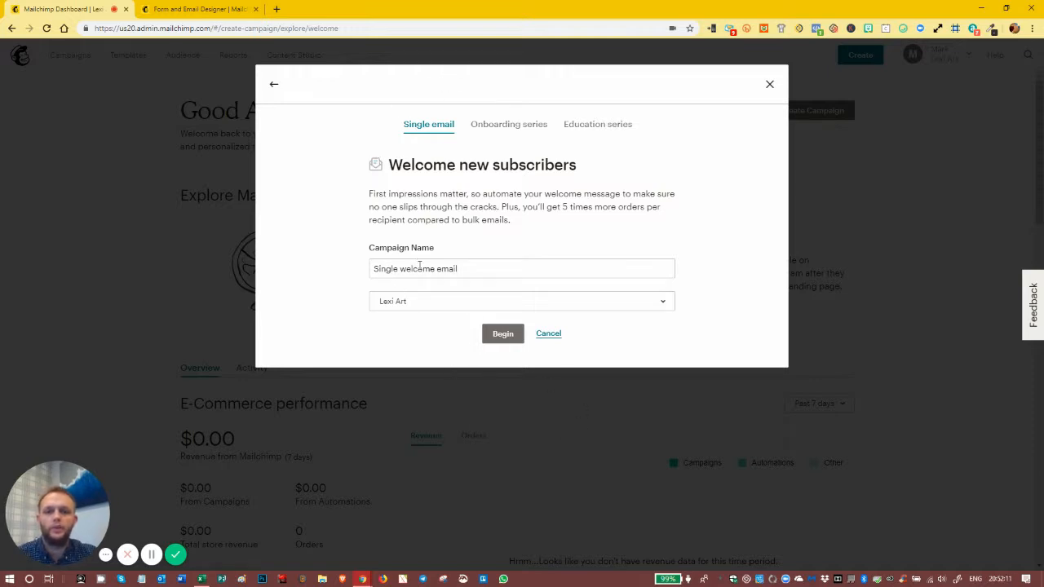
{"action": "left_click", "coordinate": [503, 333]}
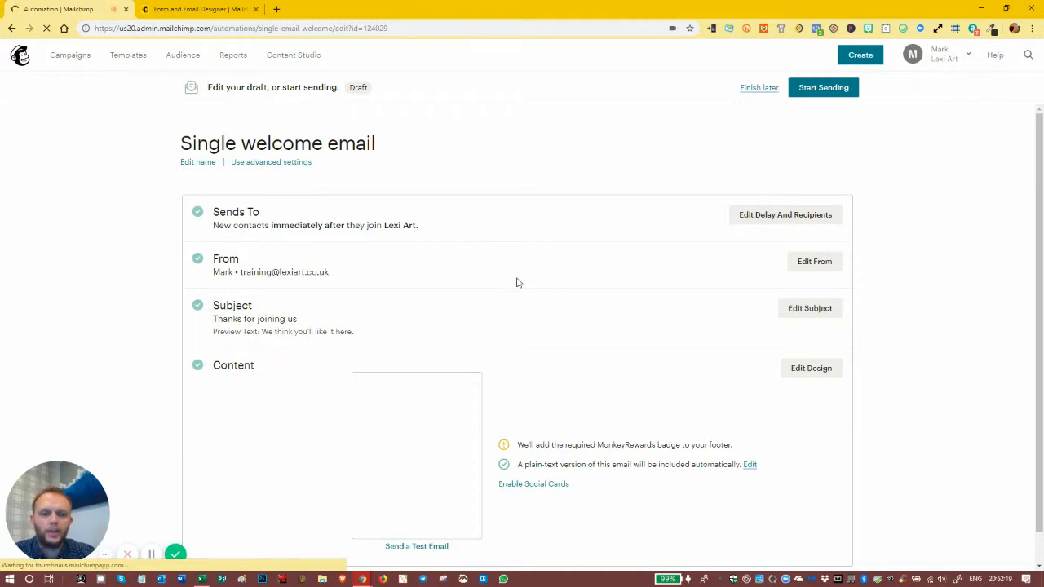
Step: Review the sending delay options, keep Immediately, enable triggering when subscribed contacts are imported, and save the recipient settings
{"action": "scroll", "coordinate": [516, 284], "scroll_direction": "down", "scroll_amount": 1}
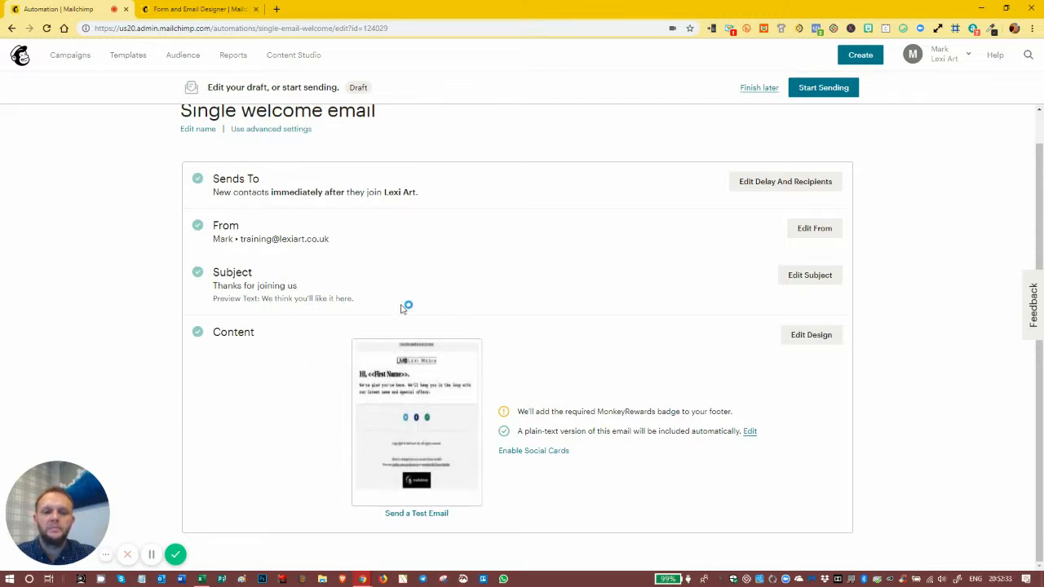
{"action": "left_click", "coordinate": [771, 184]}
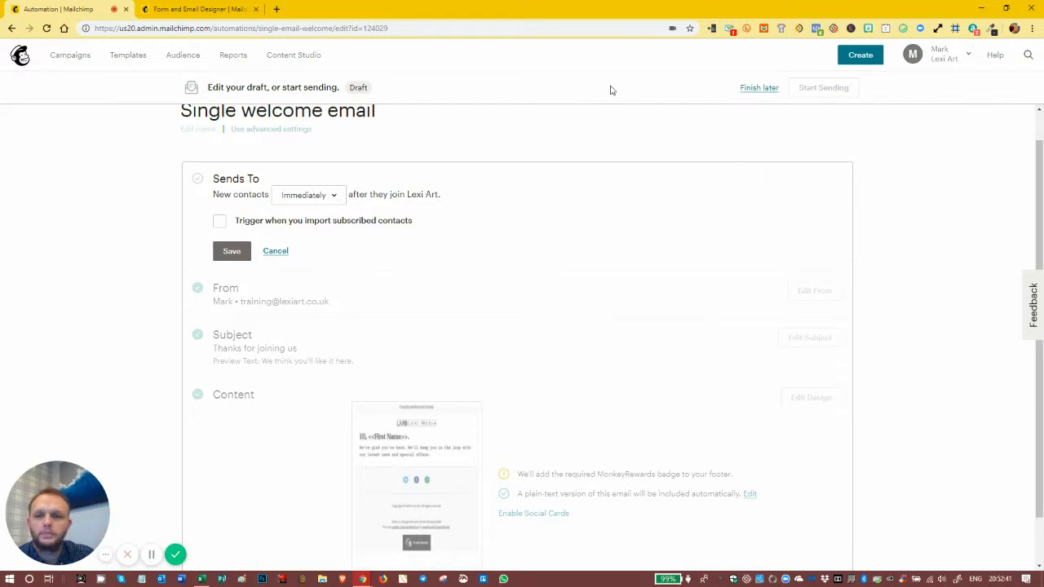
{"action": "left_click", "coordinate": [331, 197]}
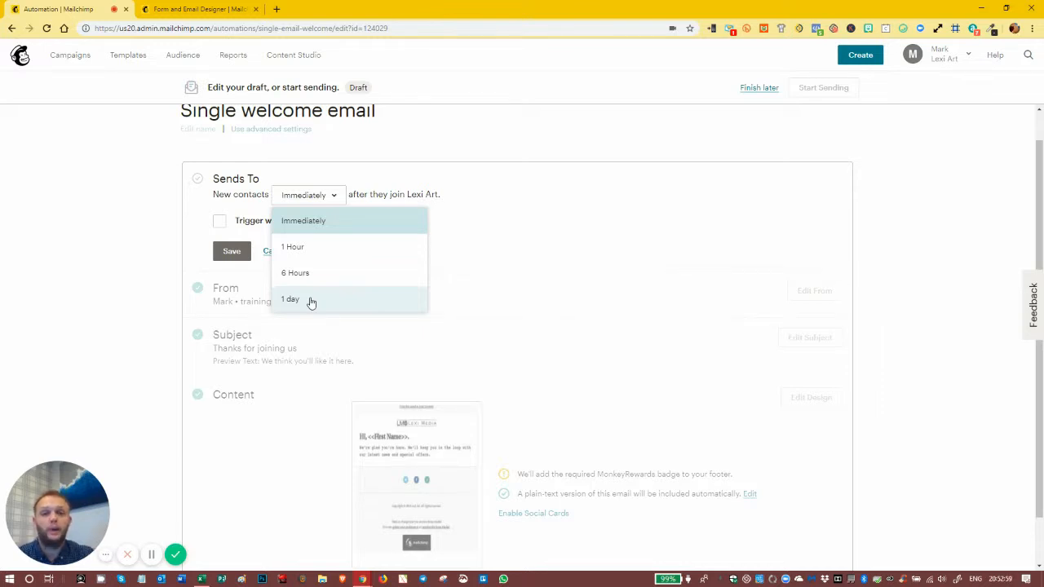
{"action": "left_click", "coordinate": [542, 210]}
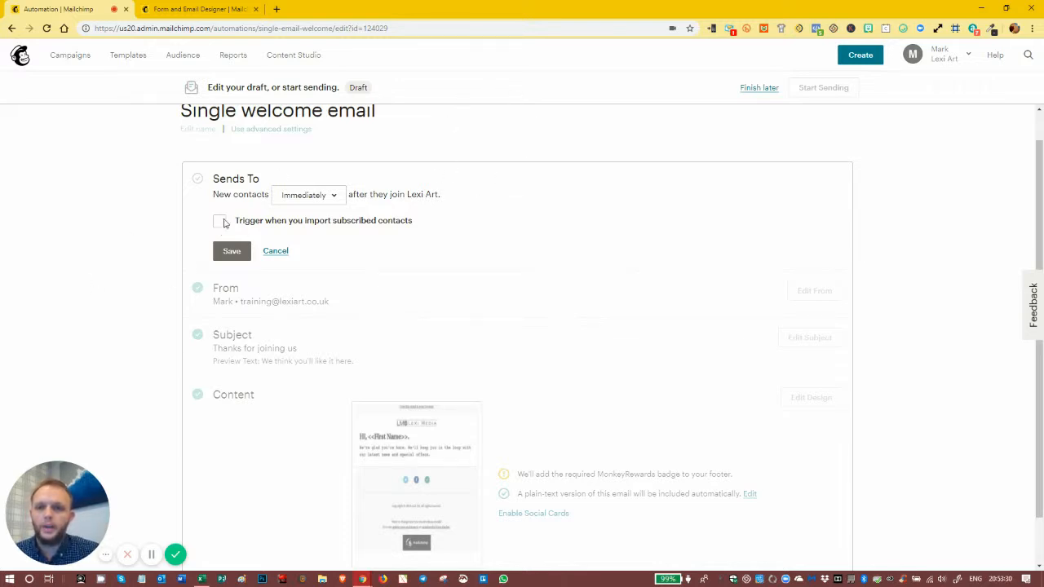
{"action": "left_click", "coordinate": [220, 221]}
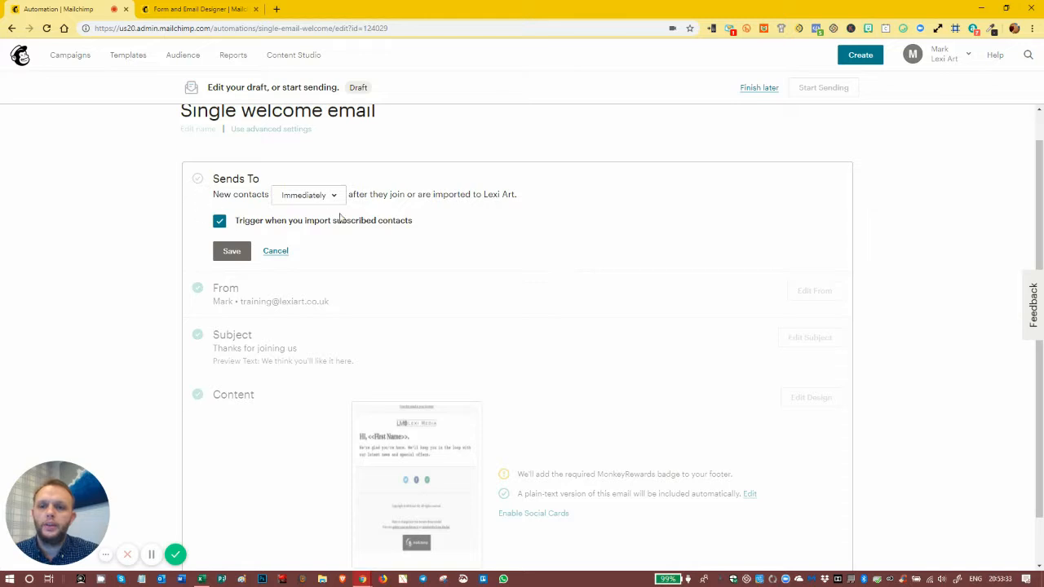
{"action": "left_click", "coordinate": [222, 221]}
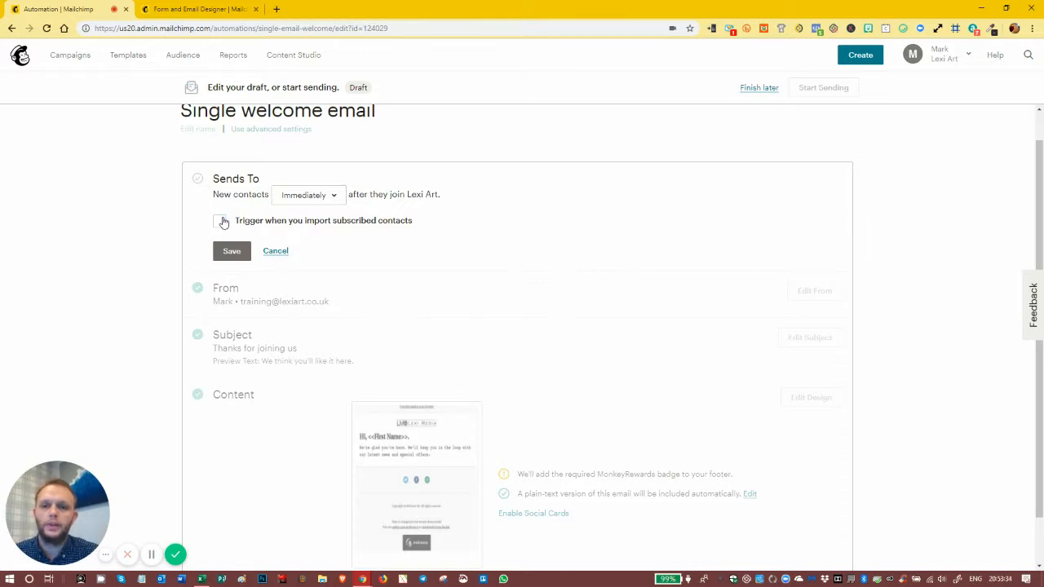
{"action": "left_click_drag", "start_coordinate": [350, 194], "coordinate": [443, 193]}
{"action": "left_click", "coordinate": [220, 222]}
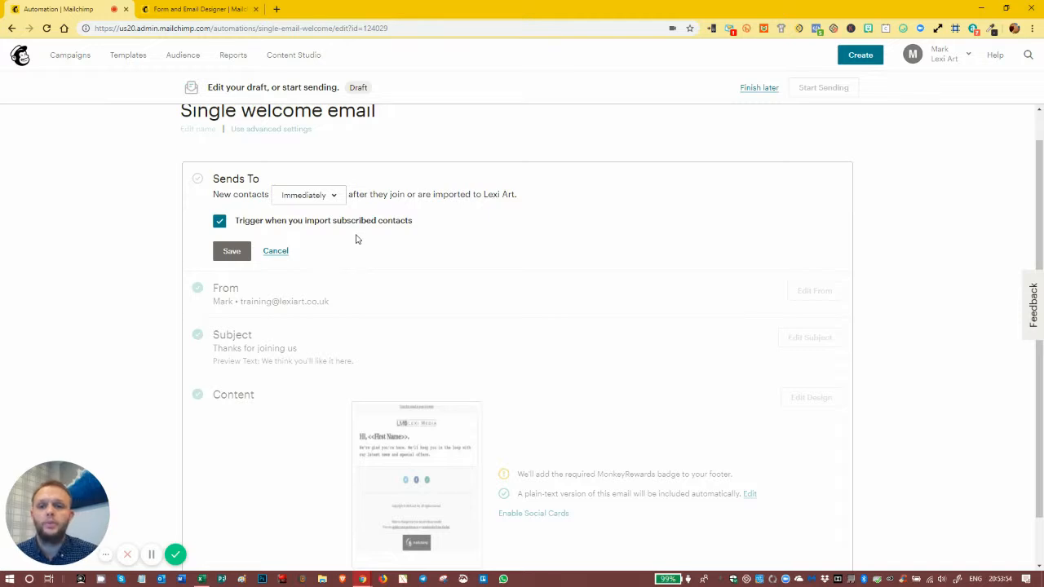
{"action": "left_click", "coordinate": [235, 251]}
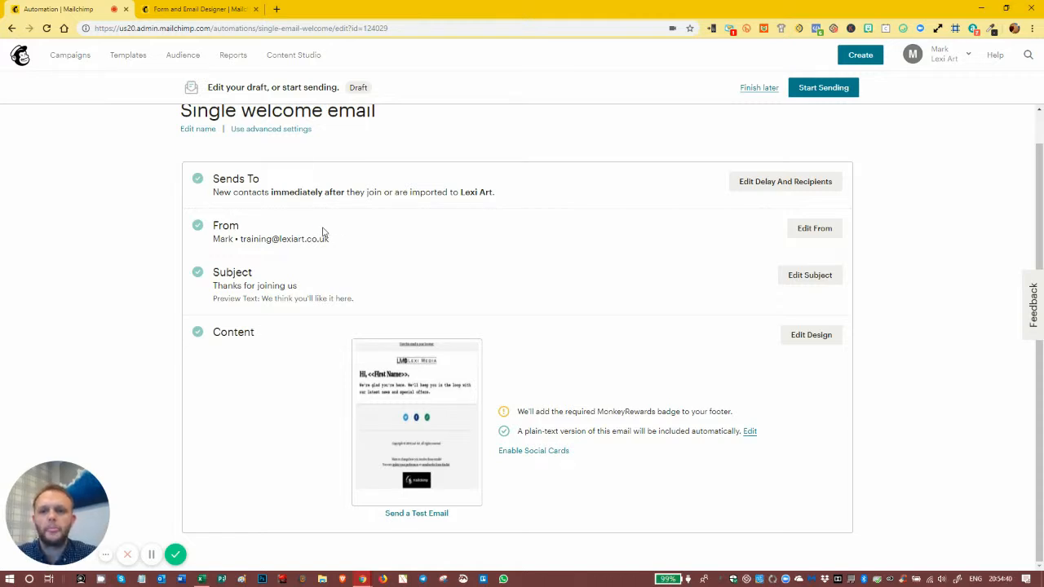
Step: Open the welcome email's From details for editing and place the cursor in the sender name
{"action": "scroll", "coordinate": [318, 236], "scroll_direction": "up", "scroll_amount": 1}
{"action": "scroll", "coordinate": [318, 237], "scroll_direction": "down", "scroll_amount": 1}
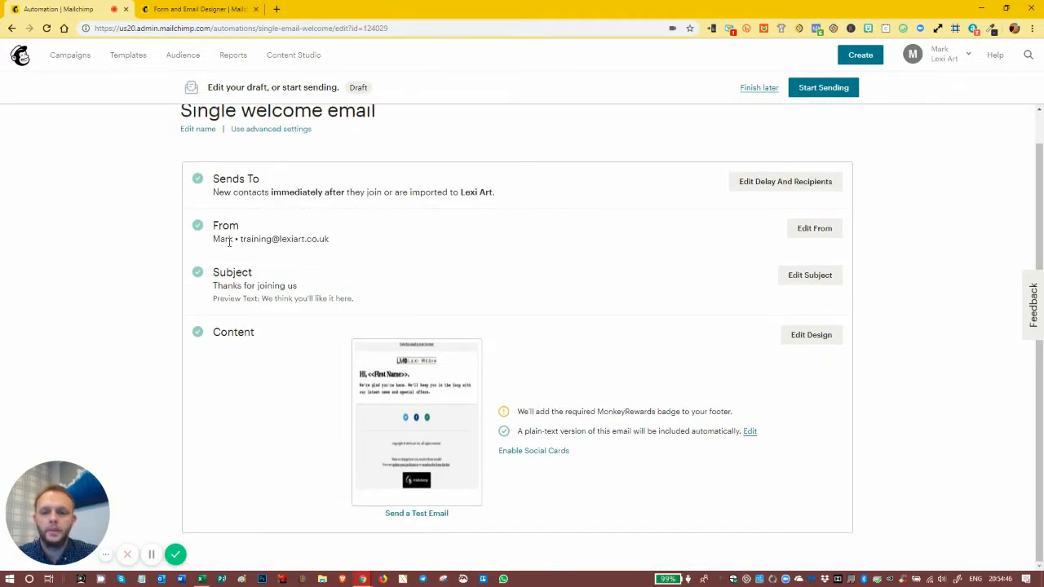
{"action": "left_click", "coordinate": [814, 232]}
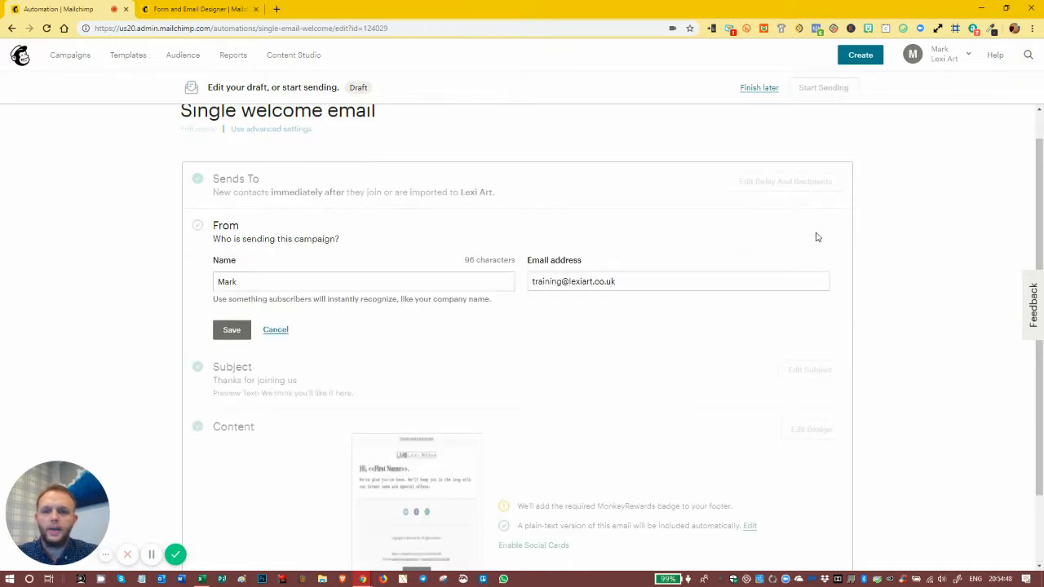
{"action": "left_click", "coordinate": [297, 283]}
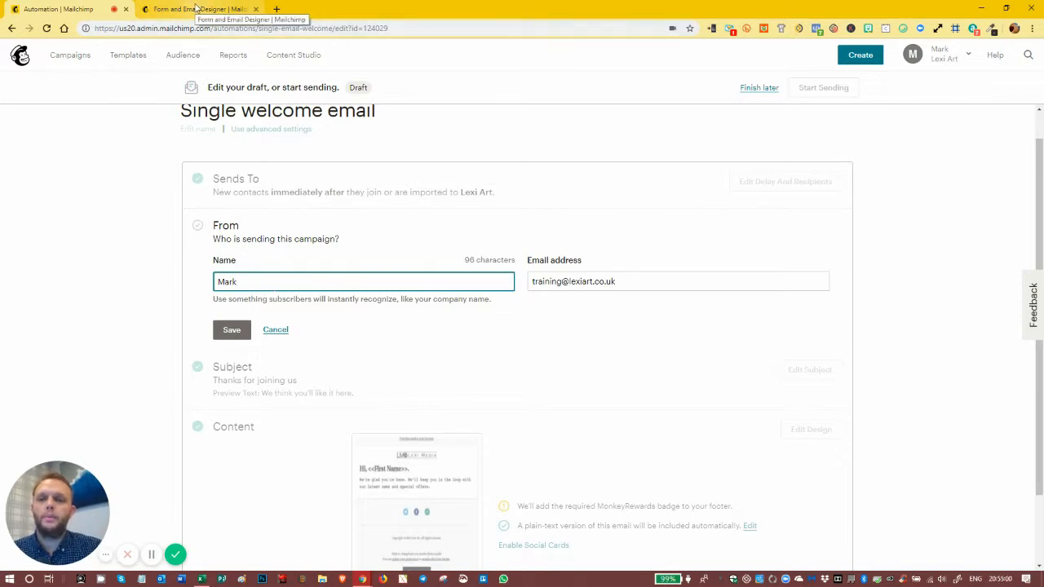
Step: In the other browser tab, open the Lexi Art audience's name and campaign defaults settings
{"action": "left_click", "coordinate": [196, 10]}
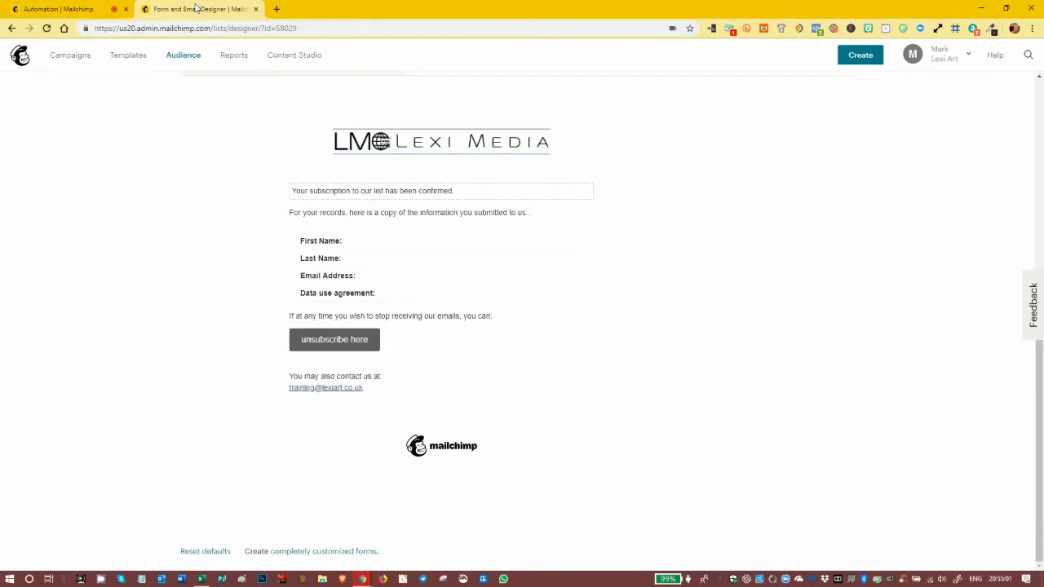
{"action": "scroll", "coordinate": [186, 86], "scroll_direction": "up", "scroll_amount": 2}
{"action": "left_click", "coordinate": [183, 65]}
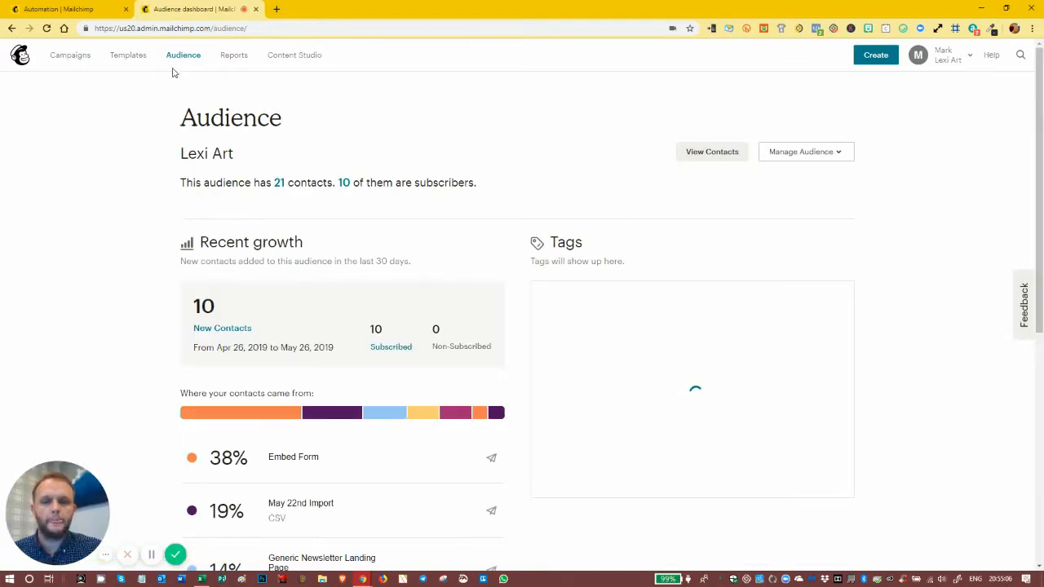
{"action": "left_click", "coordinate": [806, 157]}
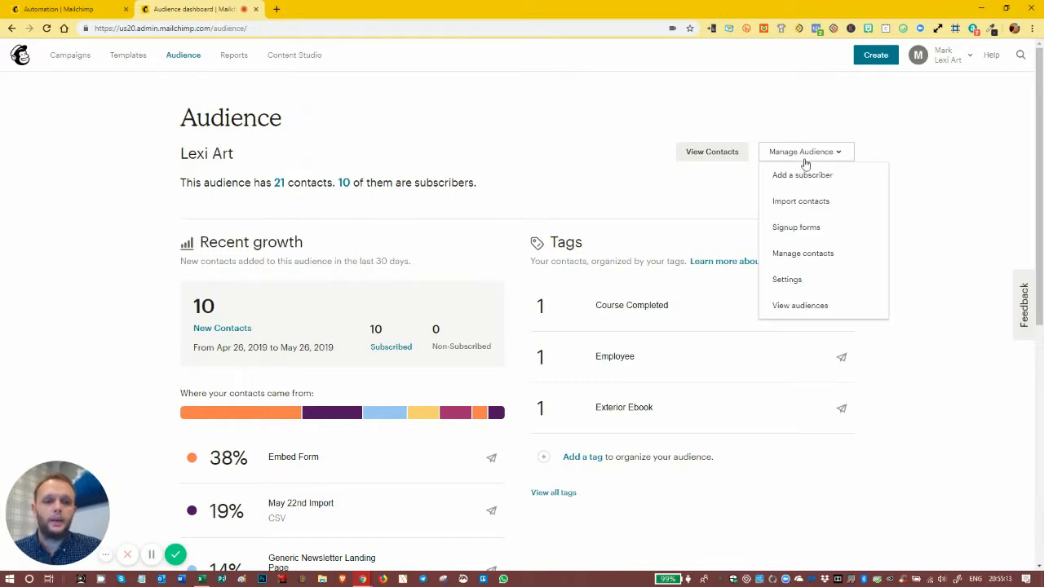
{"action": "left_click", "coordinate": [788, 280]}
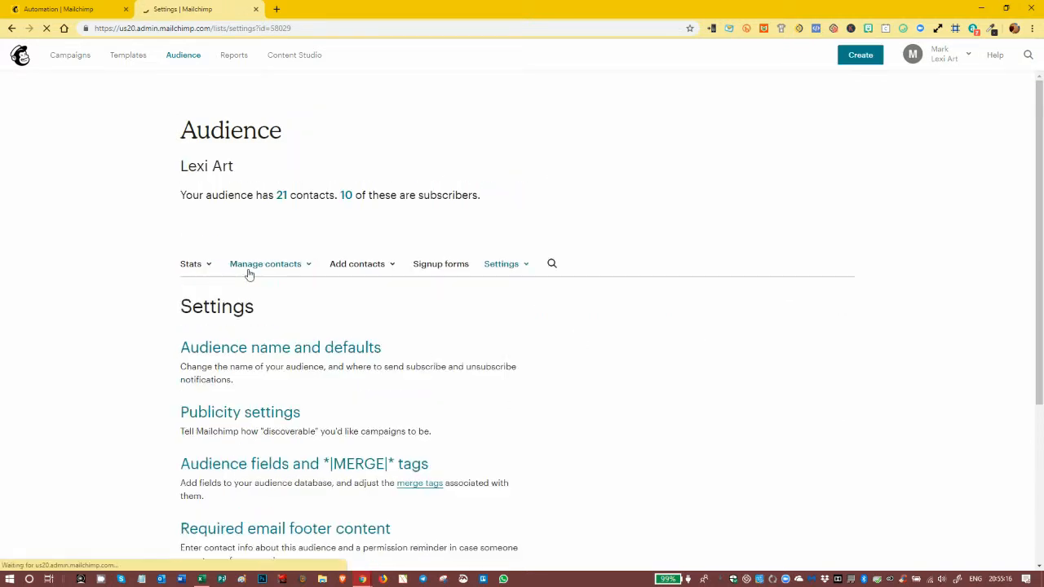
{"action": "left_click", "coordinate": [248, 271]}
{"action": "left_click", "coordinate": [72, 323]}
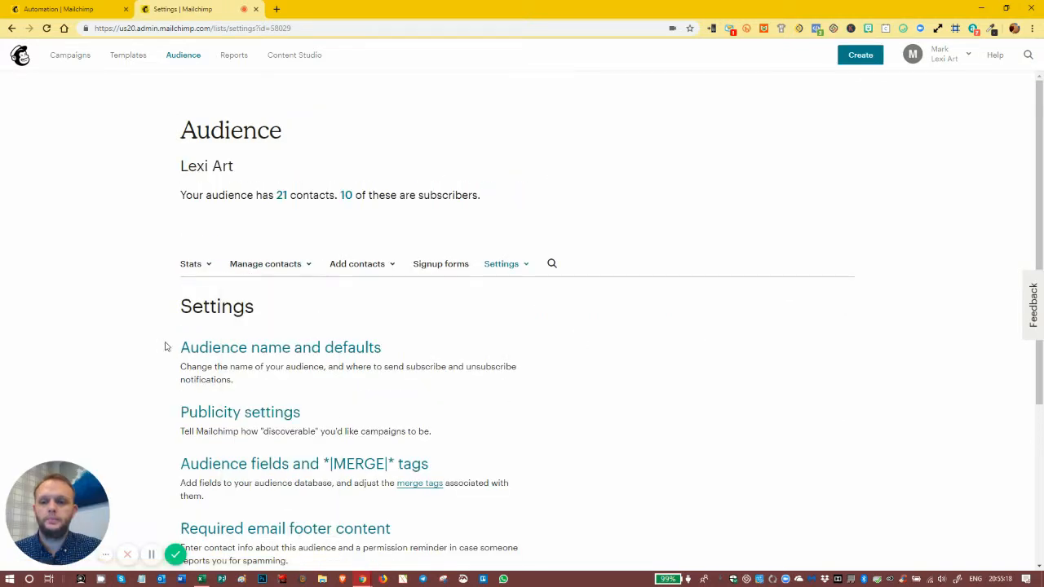
{"action": "left_click", "coordinate": [268, 345]}
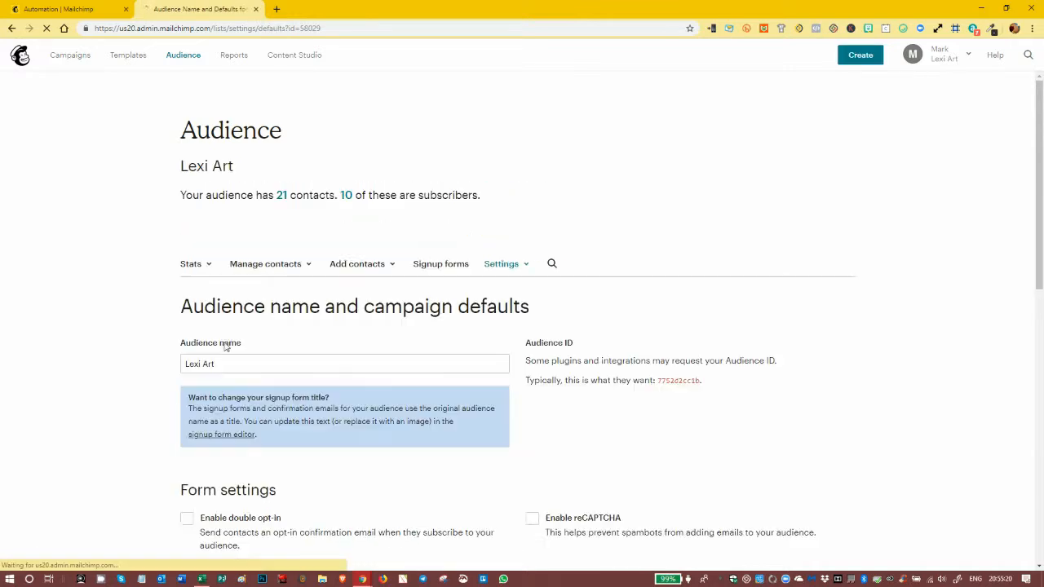
Step: Review the audience's default From name and email address, and return to the welcome email's browser tab to save its From details
{"action": "scroll", "coordinate": [107, 334], "scroll_direction": "down", "scroll_amount": 6}
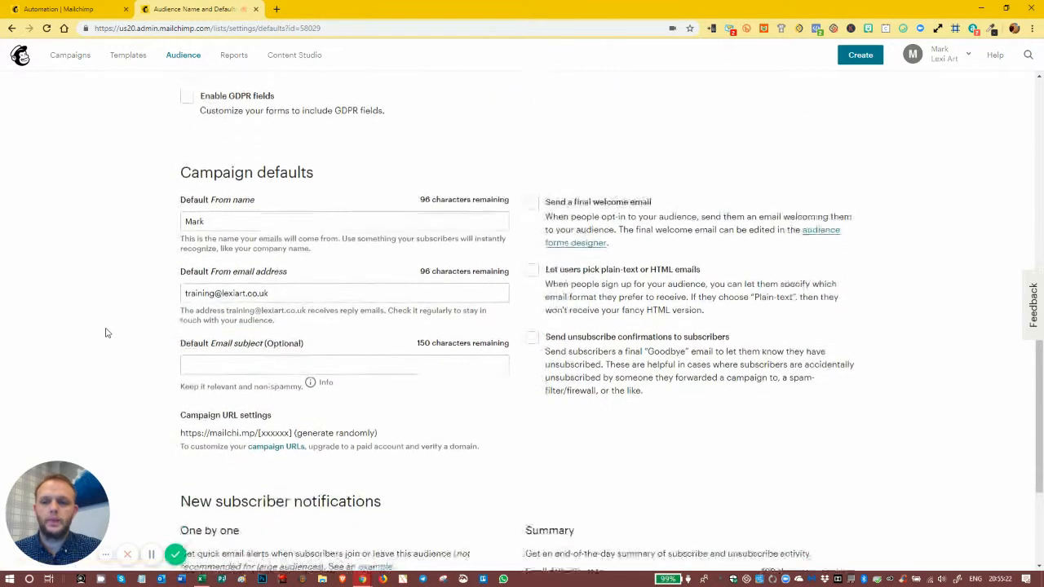
{"action": "left_click", "coordinate": [225, 222]}
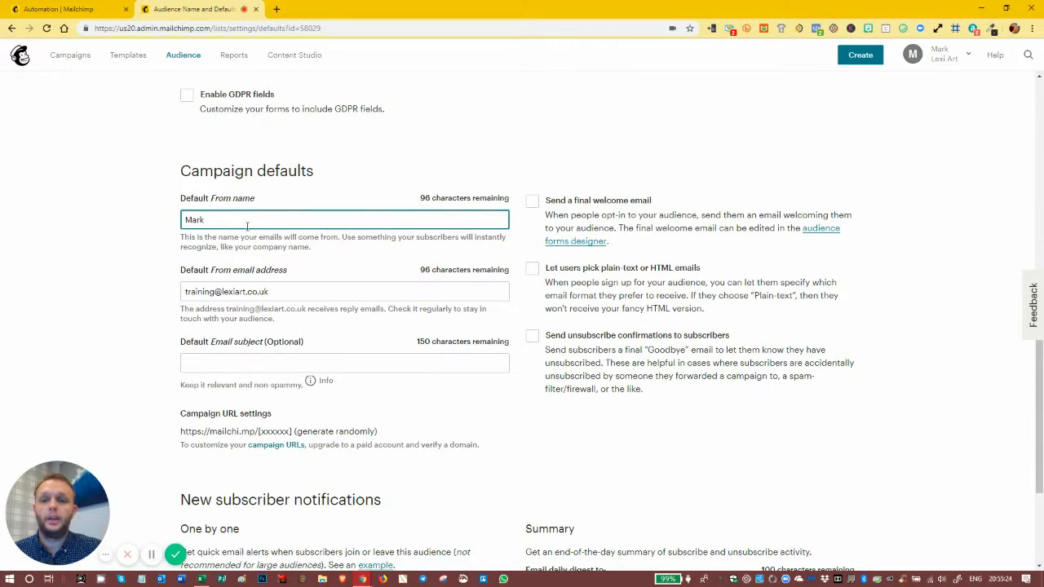
{"action": "left_click", "coordinate": [304, 286]}
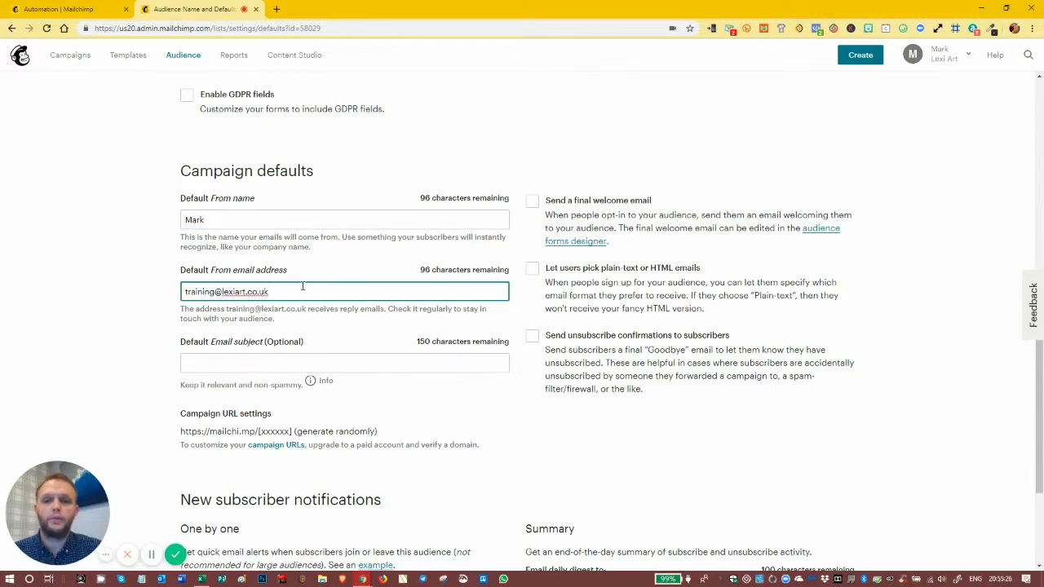
{"action": "scroll", "coordinate": [300, 280], "scroll_direction": "down", "scroll_amount": 1}
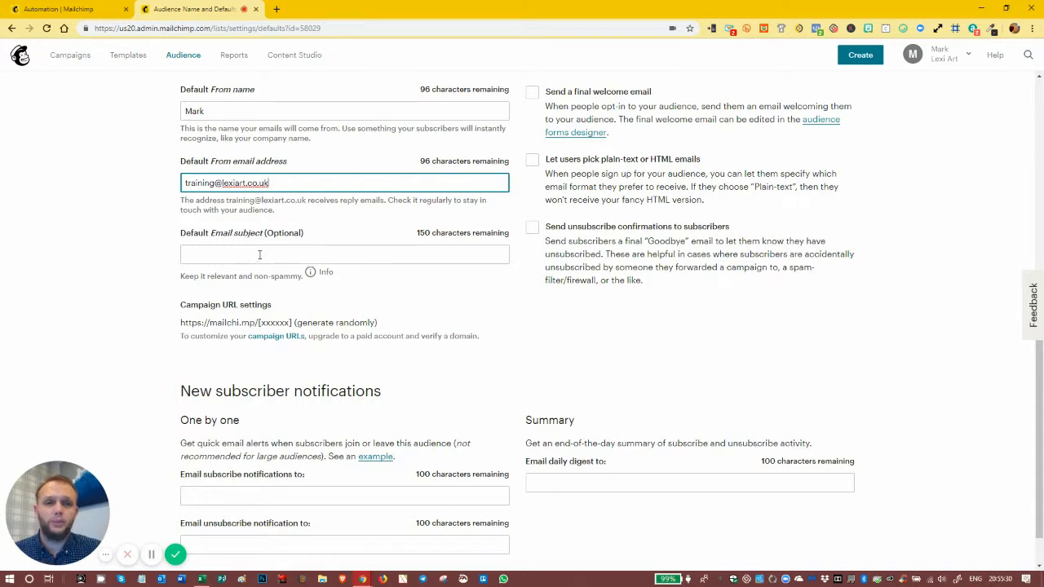
{"action": "scroll", "coordinate": [260, 255], "scroll_direction": "up", "scroll_amount": 5}
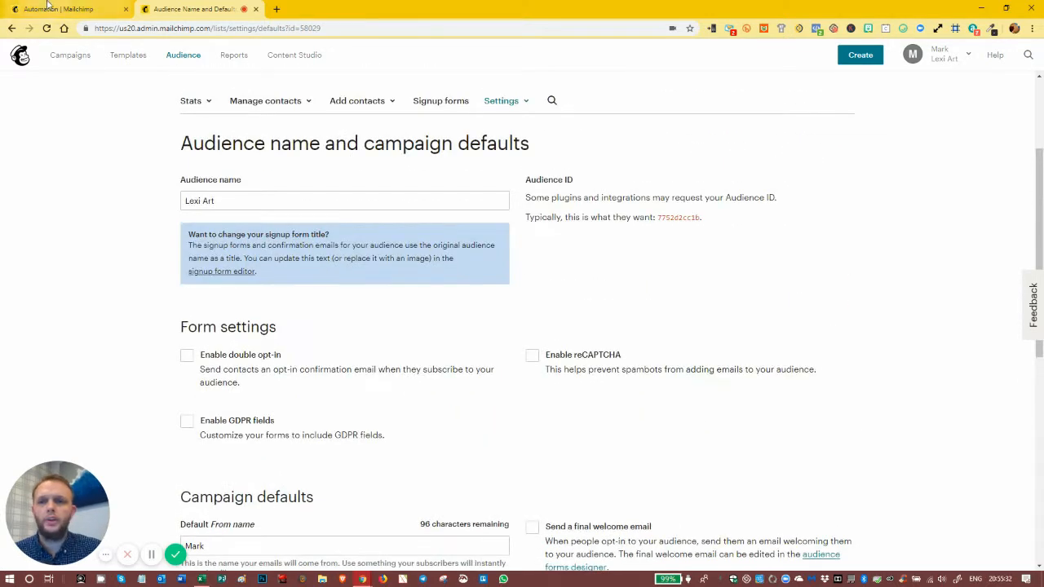
{"action": "left_click", "coordinate": [61, 9]}
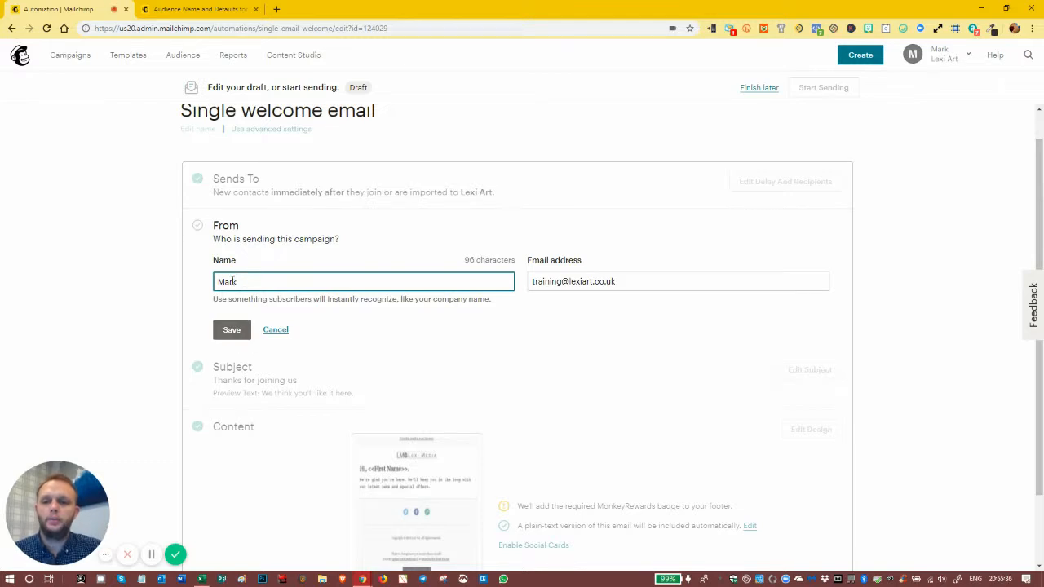
{"action": "left_click", "coordinate": [231, 330]}
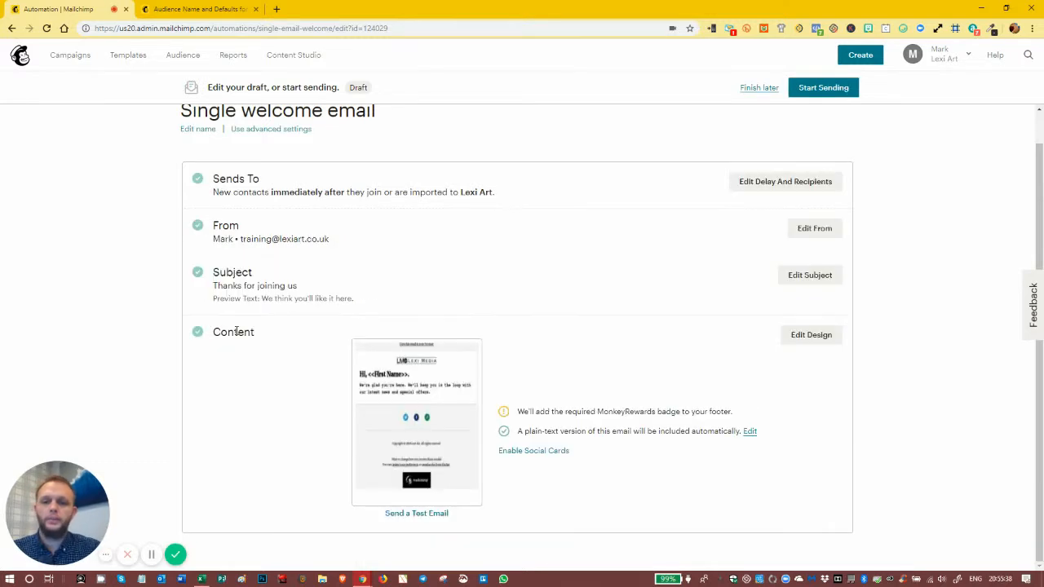
Step: Change the welcome email's subject to "Thanks for joining Lexi Media Newsletter", keep the preview text, and save the subject settings
{"action": "left_click", "coordinate": [806, 276]}
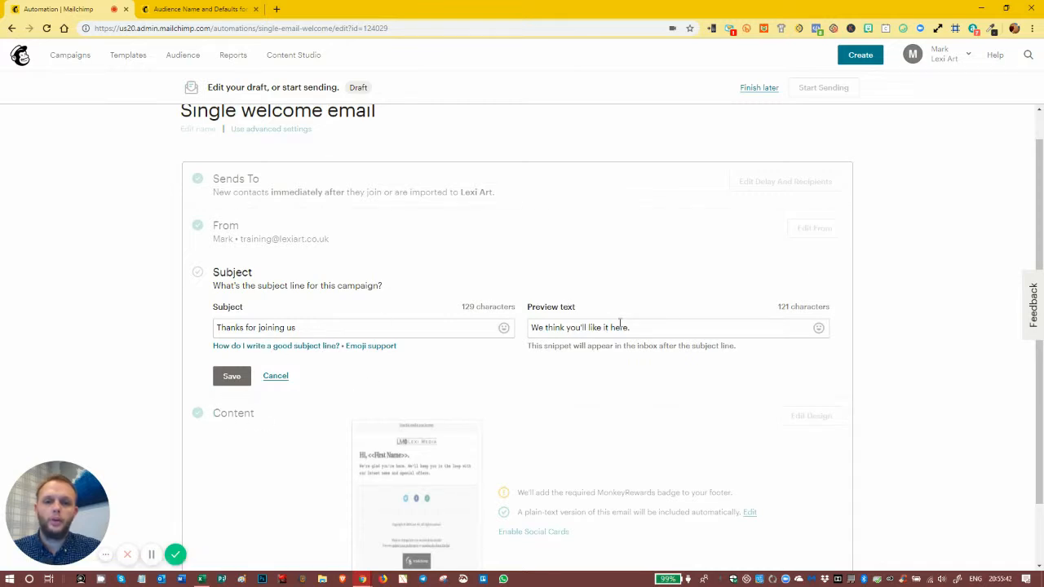
{"action": "left_click", "coordinate": [311, 333]}
{"action": "key", "text": "BackSpace"}
{"action": "key", "text": "BackSpace"}
{"action": "type", "text": "Lexi Media Newsletter"}
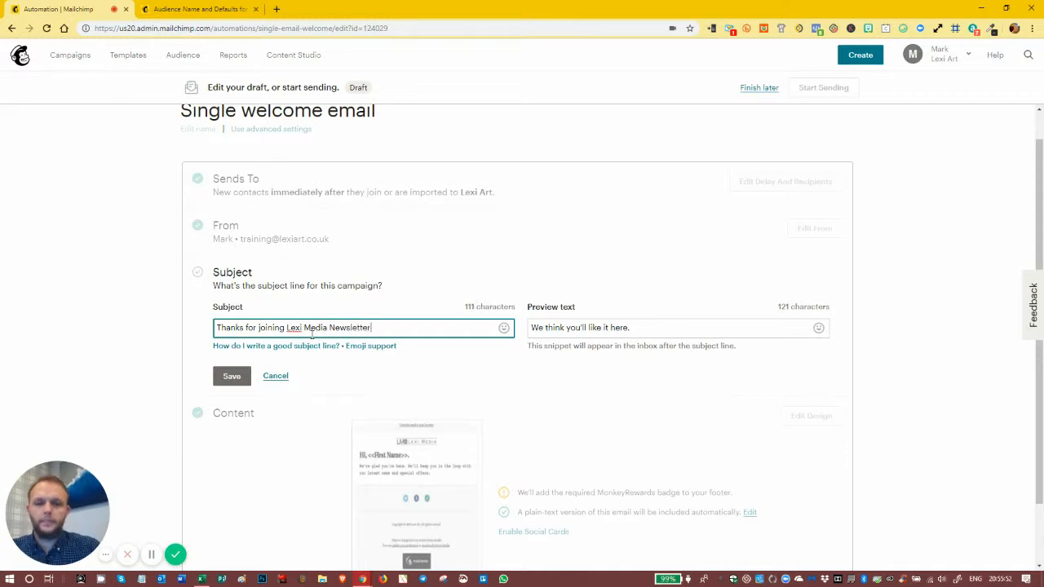
{"action": "left_click", "coordinate": [641, 327]}
{"action": "left_click", "coordinate": [231, 383]}
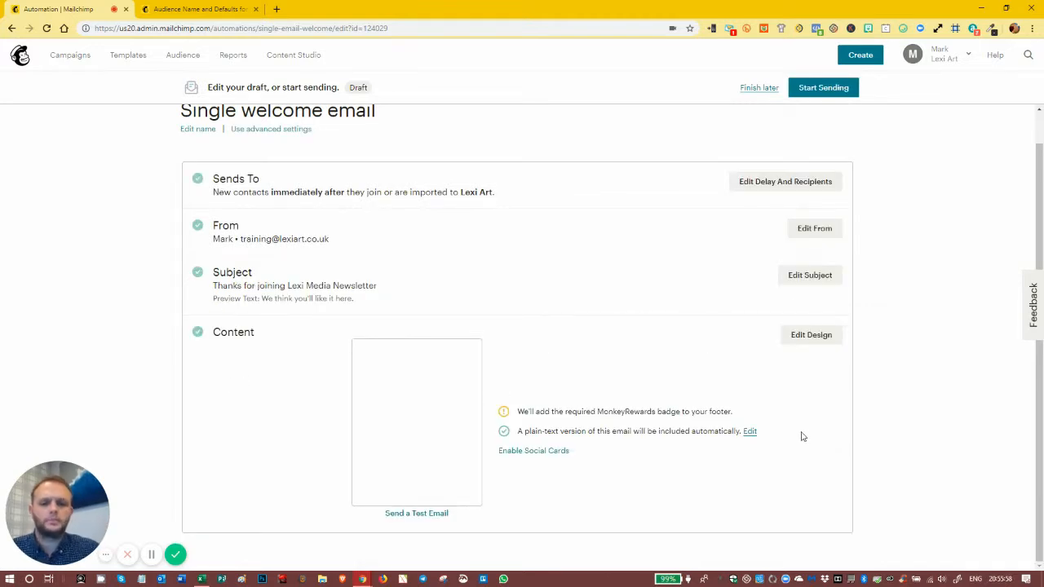
Step: Open the welcome email's design, inspect its social follow links, and switch the email to the saved Default Newsletter Template
{"action": "mouse_move", "coordinate": [471, 386]}
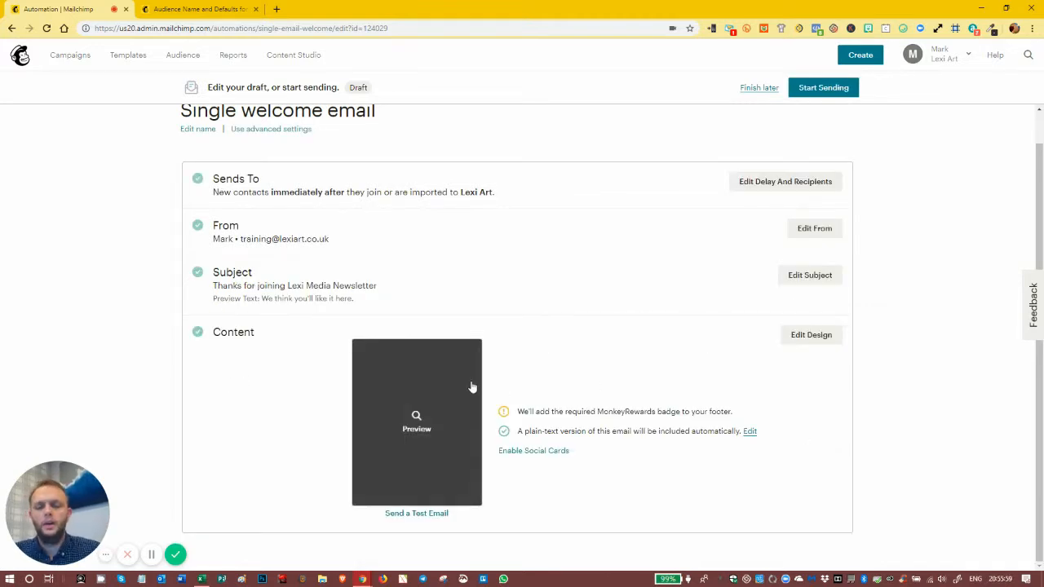
{"action": "left_click", "coordinate": [810, 336]}
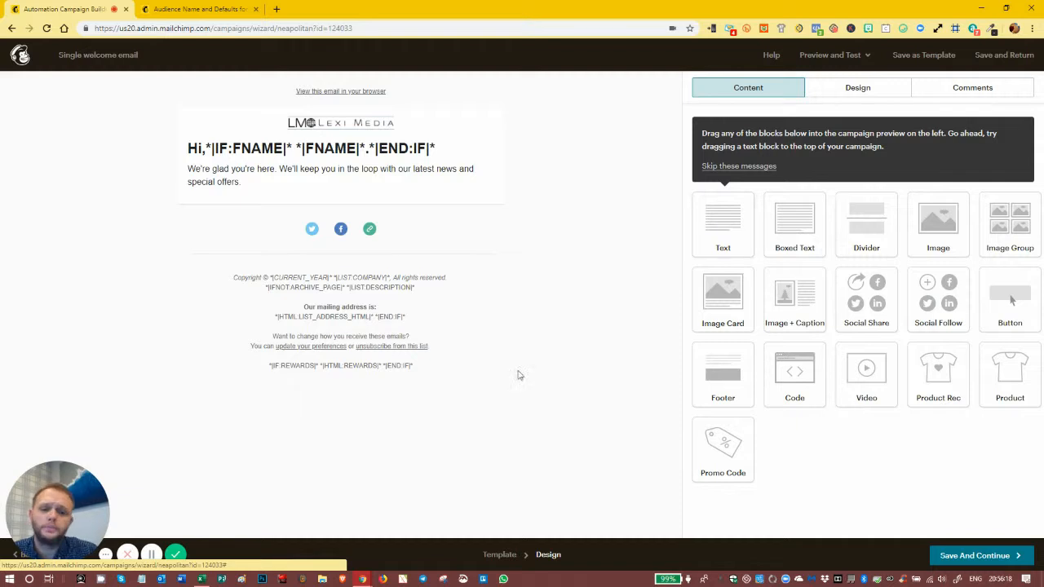
{"action": "left_click", "coordinate": [353, 228]}
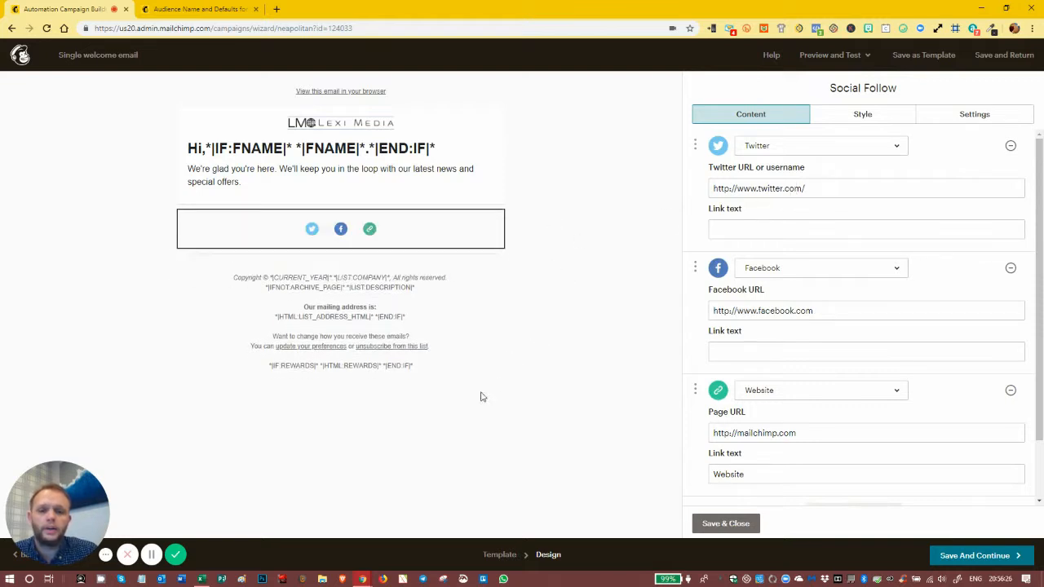
{"action": "left_click", "coordinate": [498, 556]}
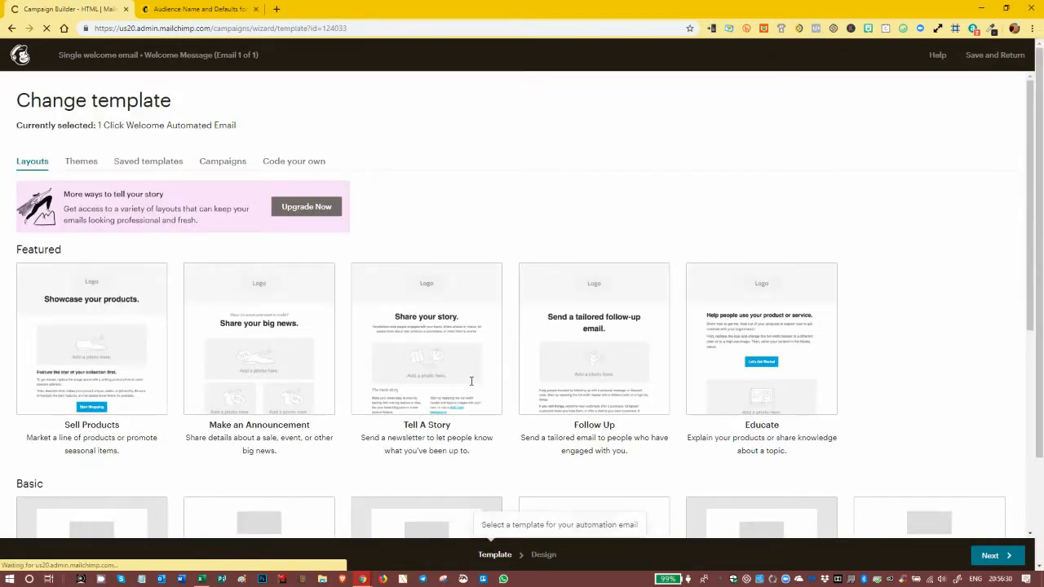
{"action": "left_click", "coordinate": [143, 166]}
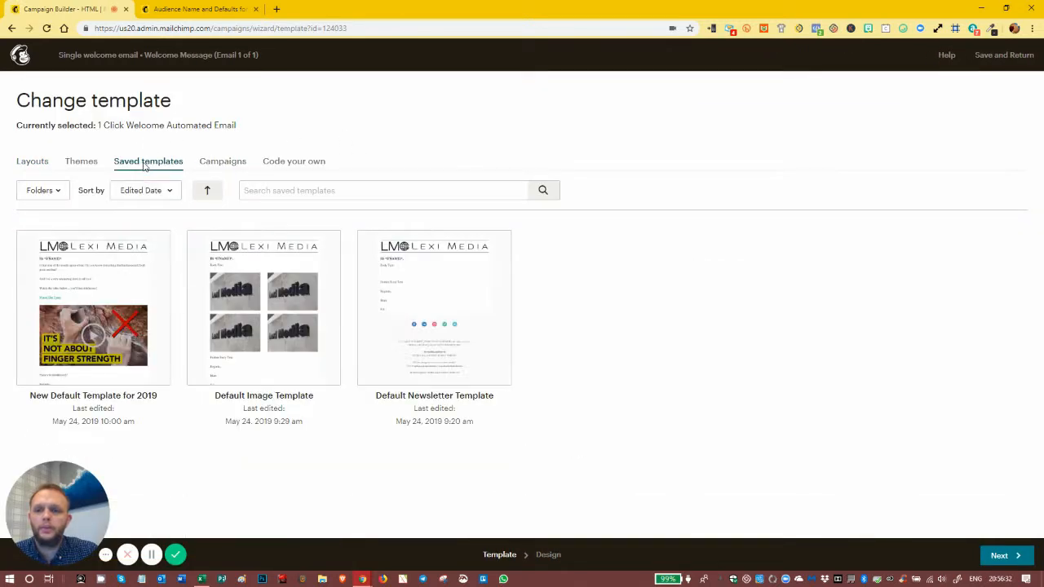
{"action": "left_click", "coordinate": [427, 279]}
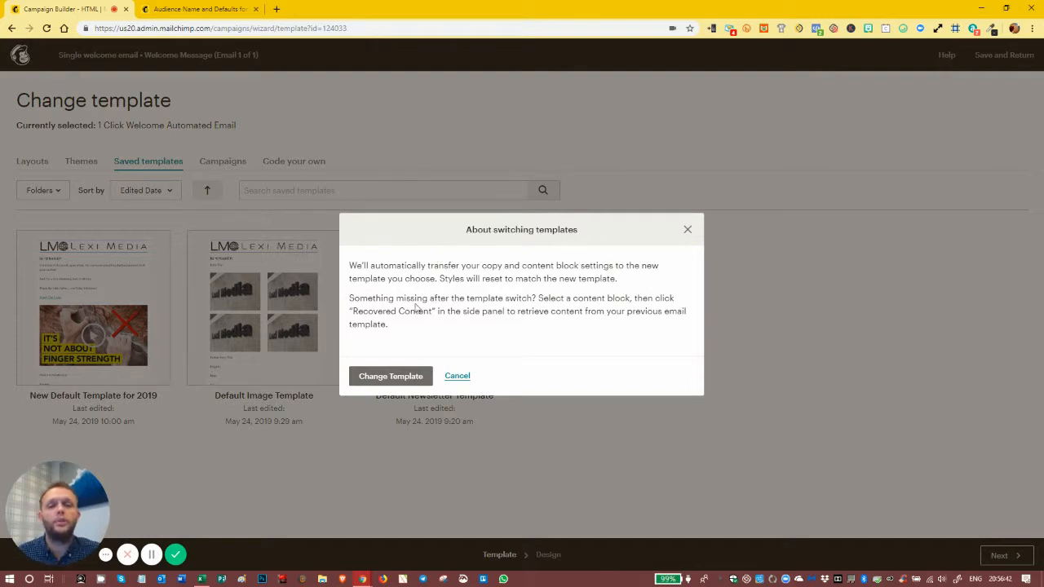
{"action": "left_click", "coordinate": [390, 376]}
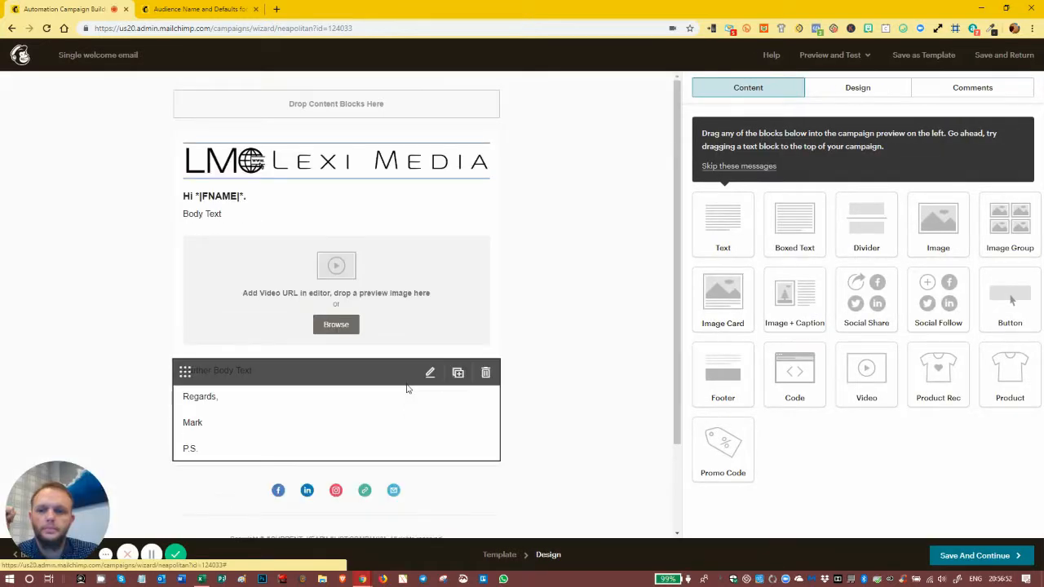
Step: Review the new template's Social Follow and Video blocks, close the block editor, and save the design to return to the automation overview
{"action": "scroll", "coordinate": [420, 375], "scroll_direction": "down", "scroll_amount": 1}
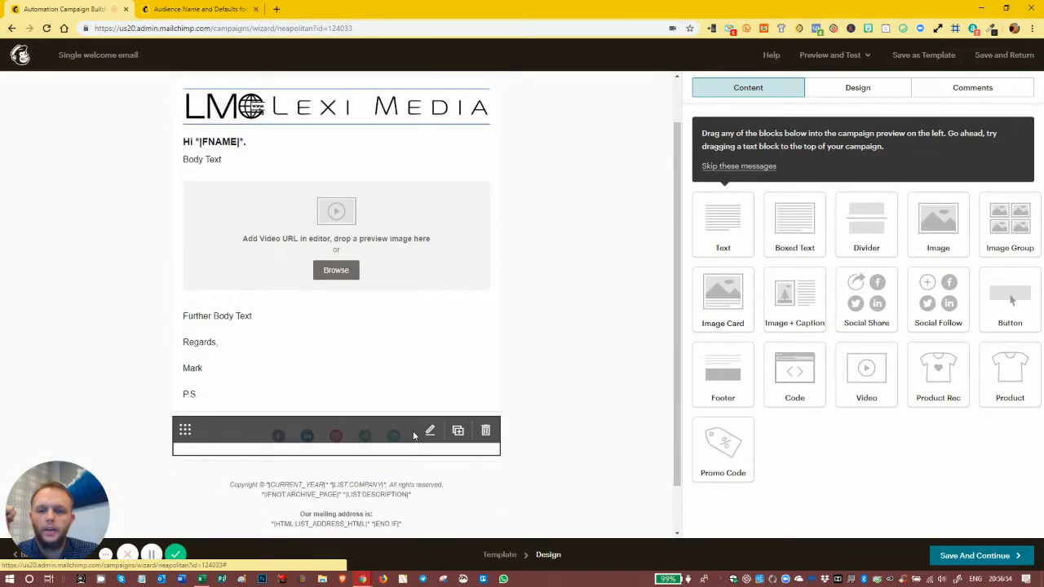
{"action": "left_click", "coordinate": [415, 438]}
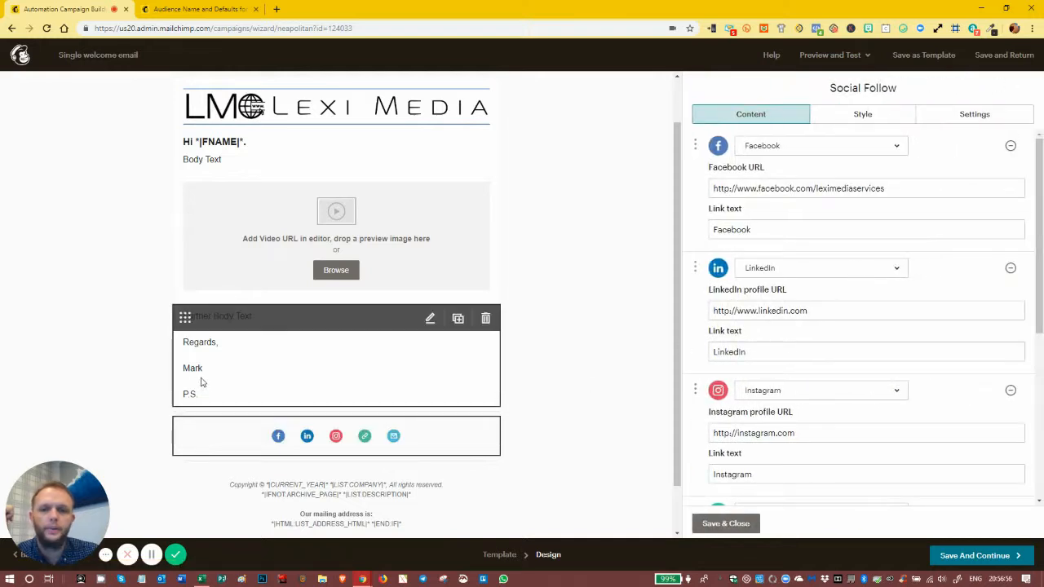
{"action": "left_click", "coordinate": [361, 203]}
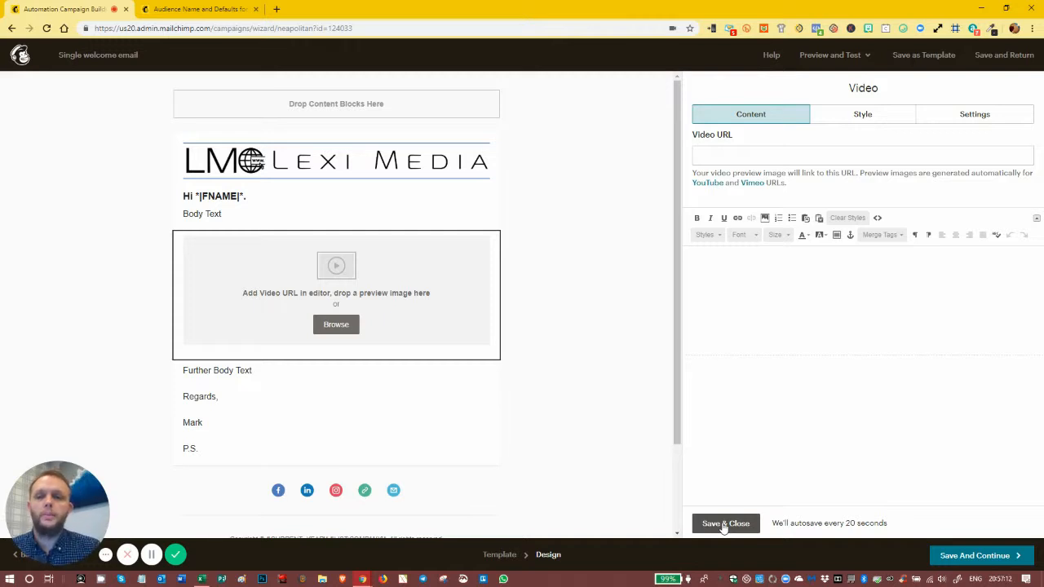
{"action": "mouse_move", "coordinate": [326, 257]}
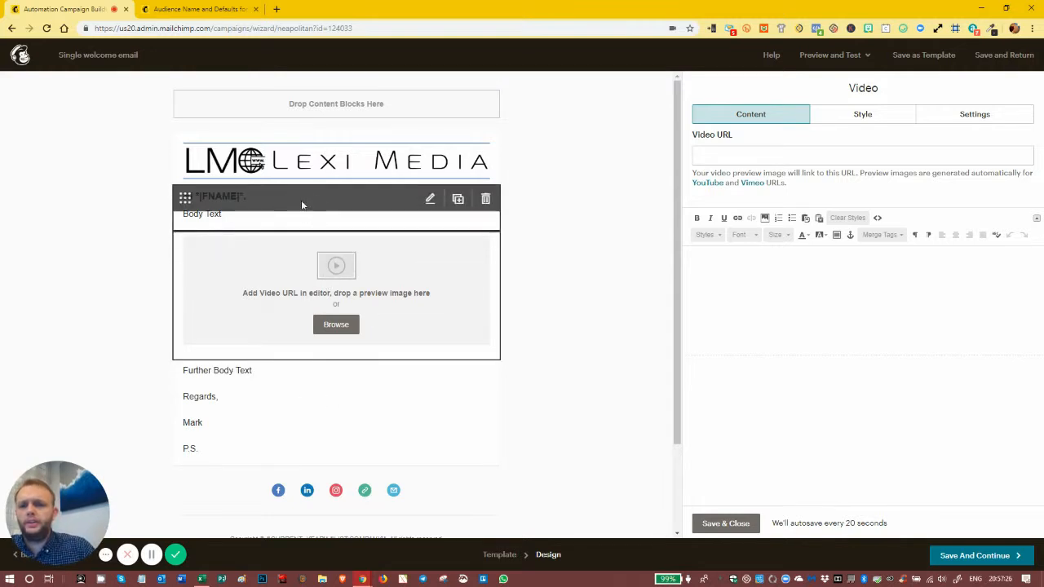
{"action": "scroll", "coordinate": [335, 326], "scroll_direction": "down", "scroll_amount": 2}
{"action": "scroll", "coordinate": [364, 280], "scroll_direction": "up", "scroll_amount": 1}
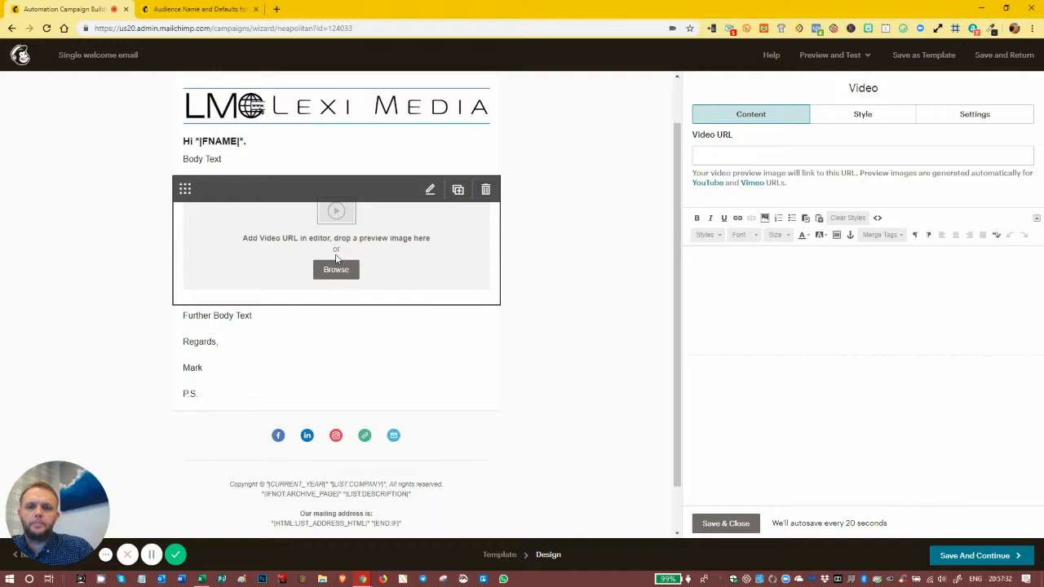
{"action": "left_click", "coordinate": [725, 524]}
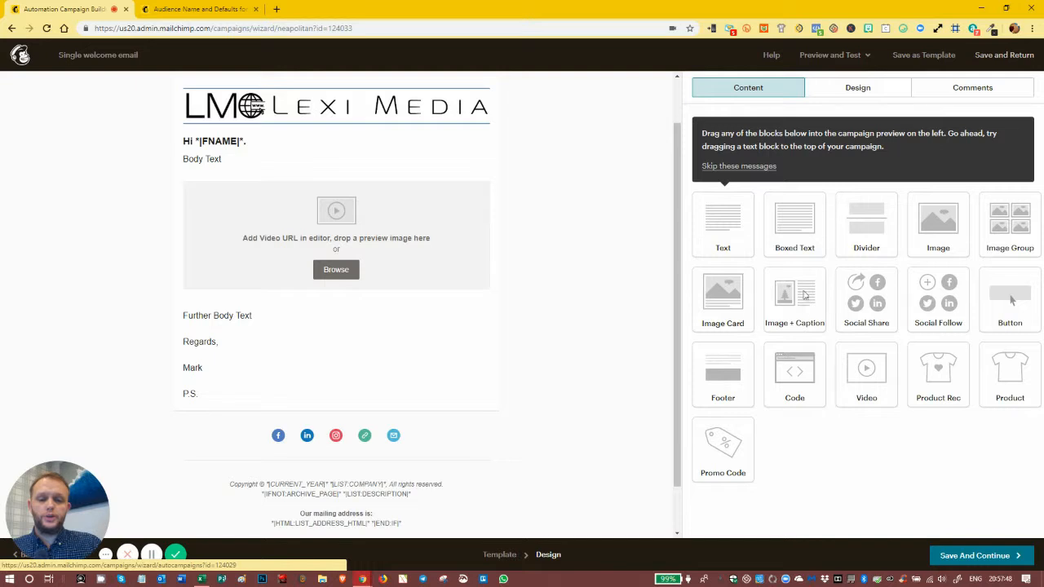
{"action": "left_click", "coordinate": [951, 557]}
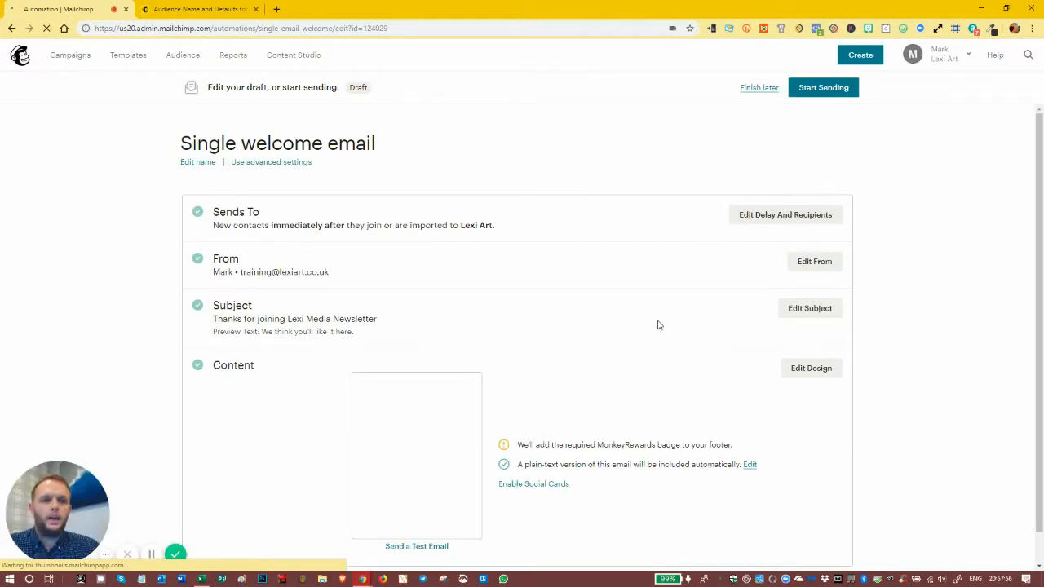
Step: Check the welcome email's overview and content preview, and start the automation for the Lexi Art audience
{"action": "scroll", "coordinate": [662, 326], "scroll_direction": "down", "scroll_amount": 1}
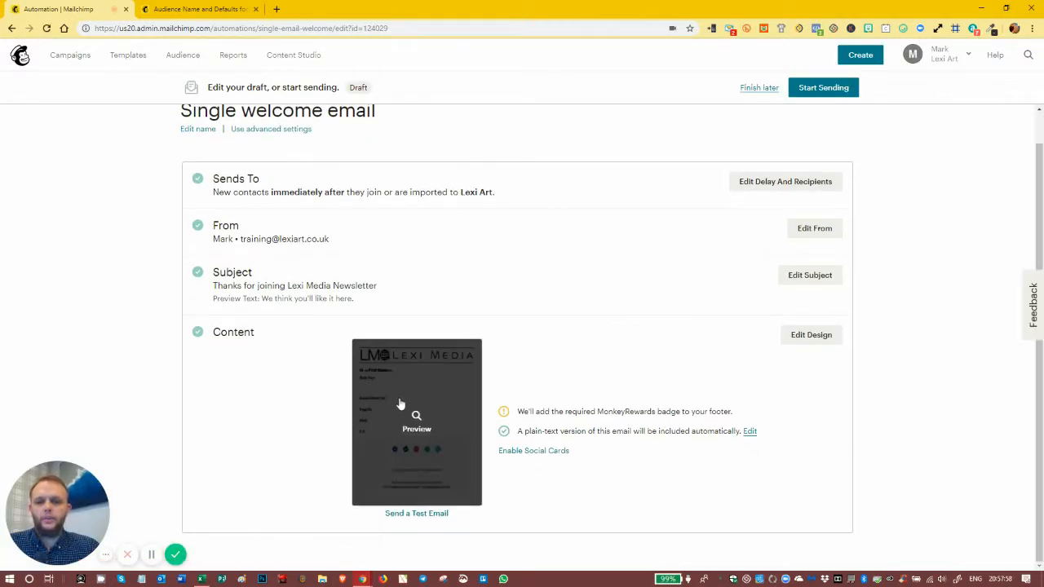
{"action": "scroll", "coordinate": [494, 392], "scroll_direction": "up", "scroll_amount": 1}
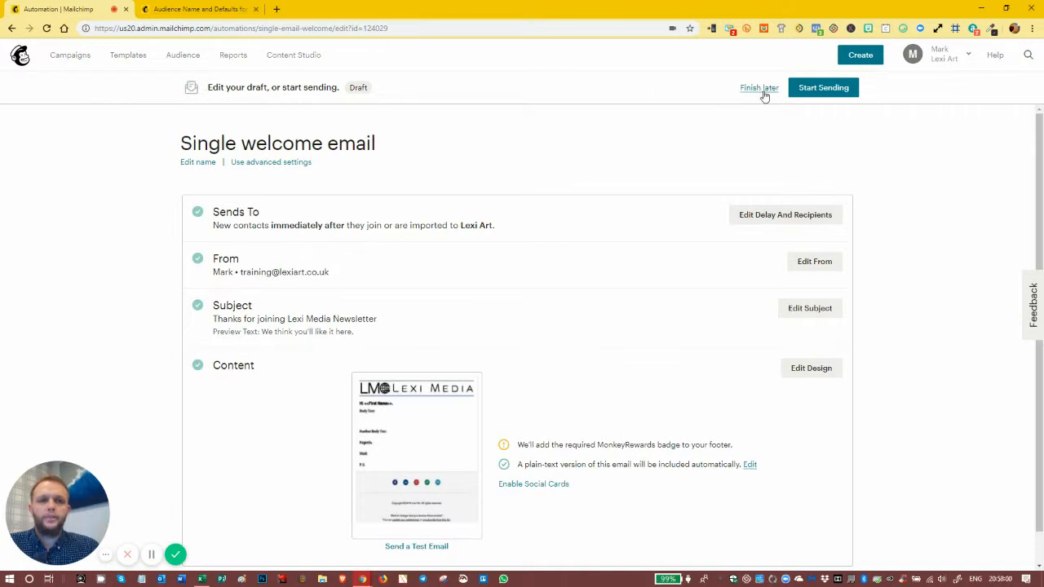
{"action": "left_click", "coordinate": [822, 90]}
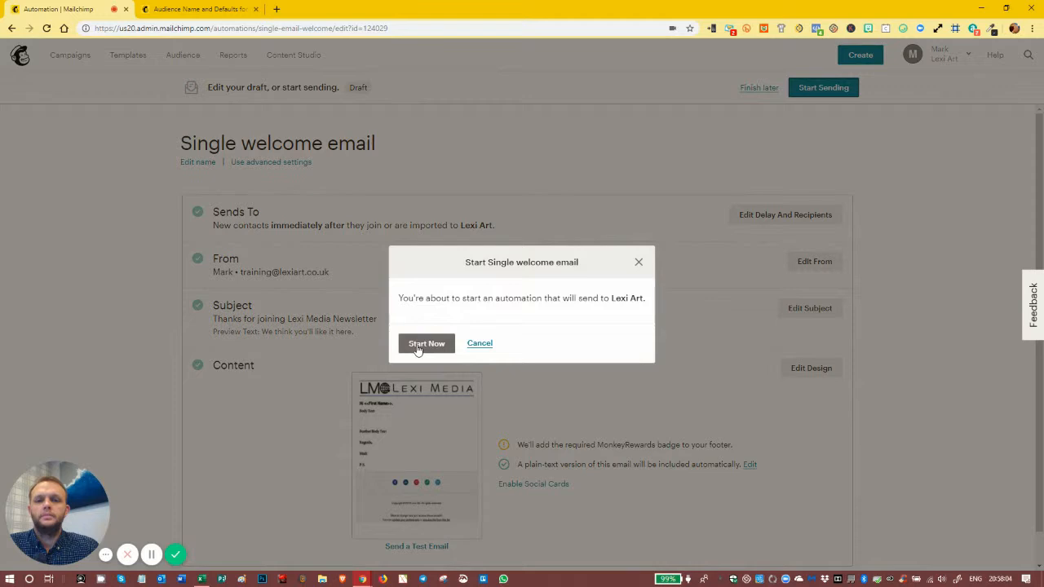
{"action": "left_click", "coordinate": [426, 344]}
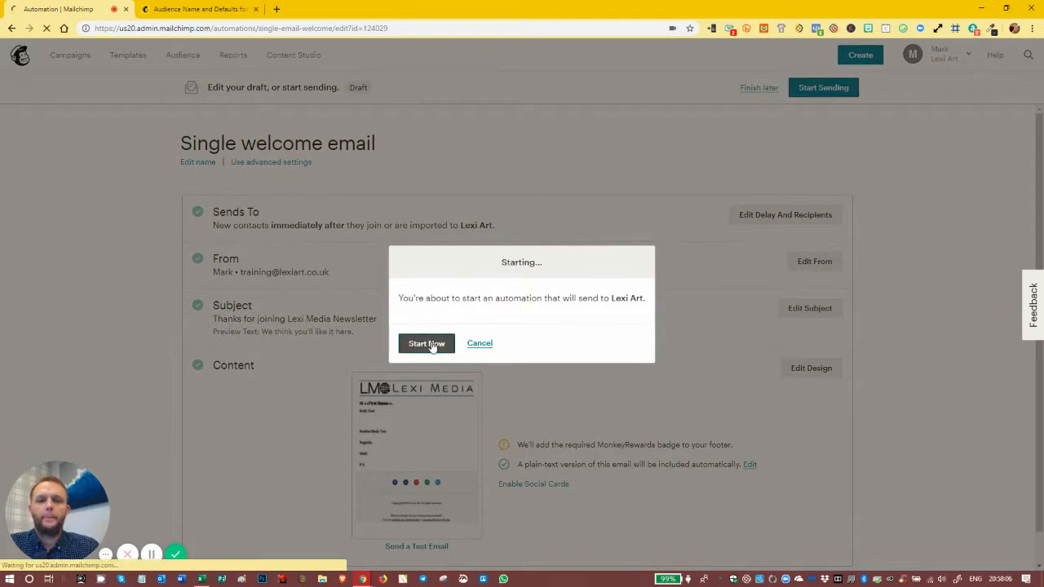